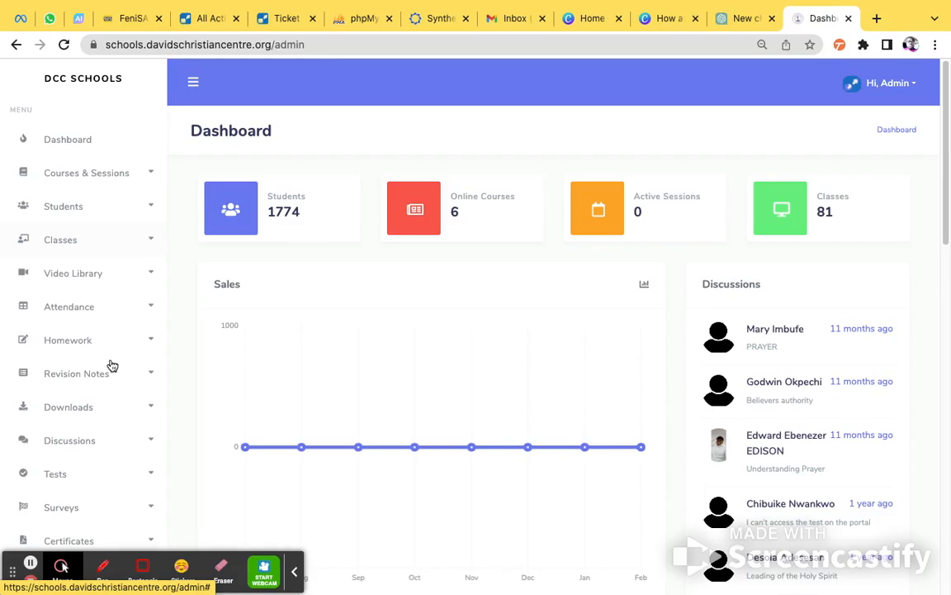
Open the form for creating a new certificate.
scroll(108, 394, down, 2)
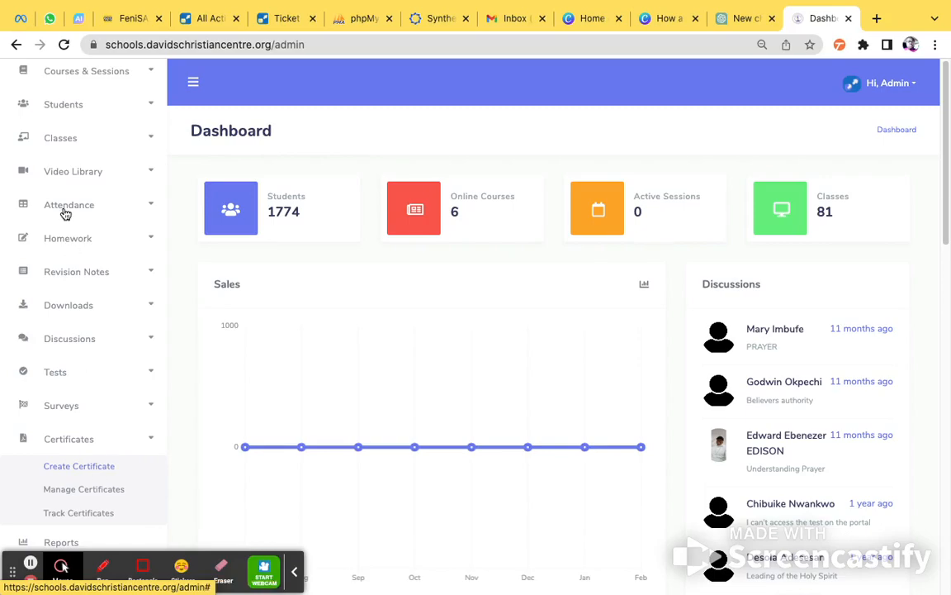
scroll(74, 297, up, 2)
scroll(74, 303, down, 4)
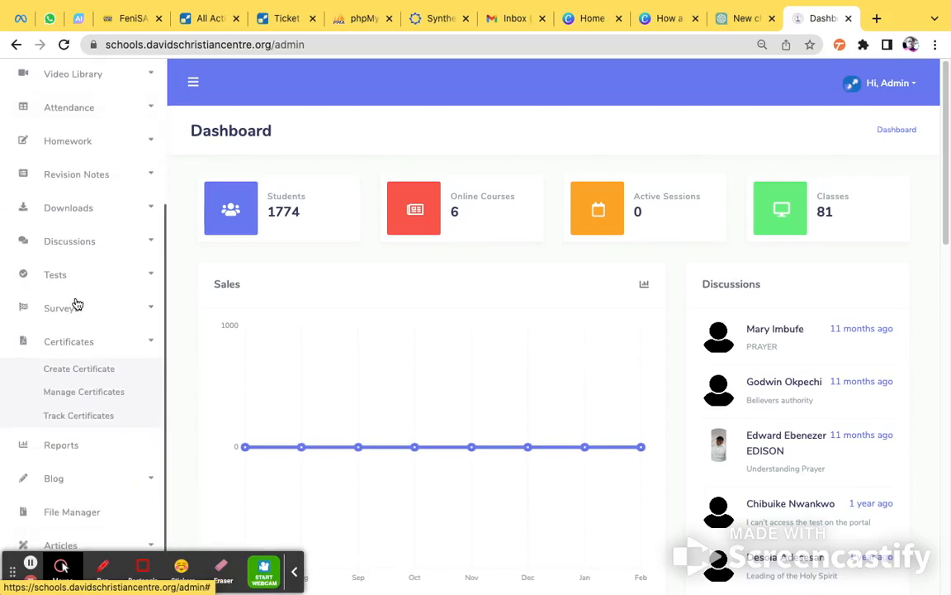
click(88, 376)
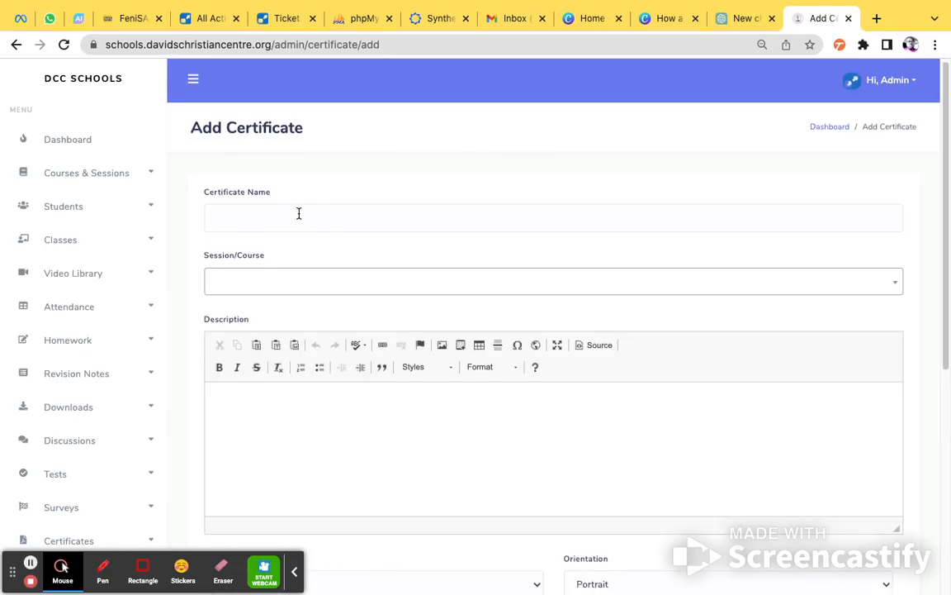
Set the new certificate's orientation to Landscape.
scroll(333, 248, down, 3)
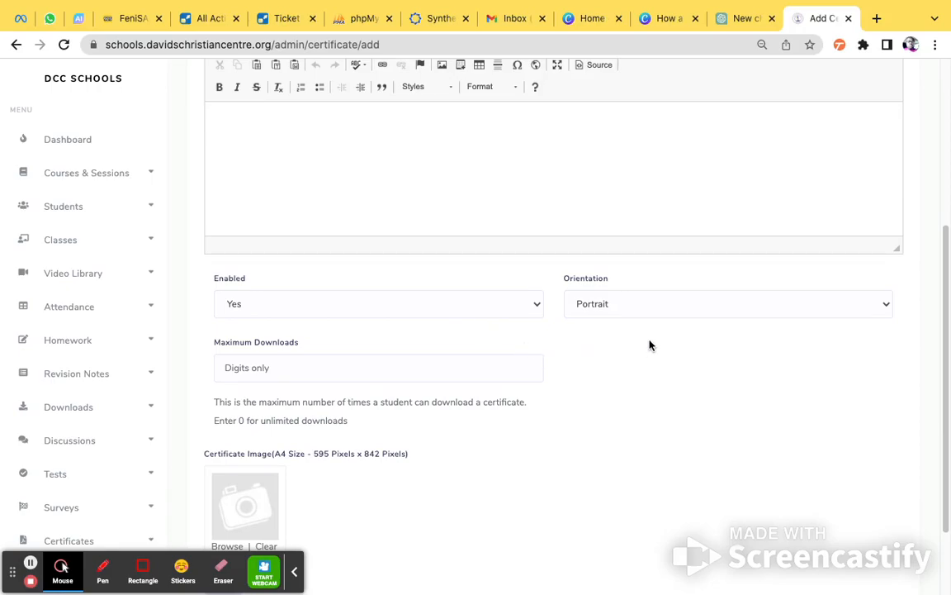
click(602, 307)
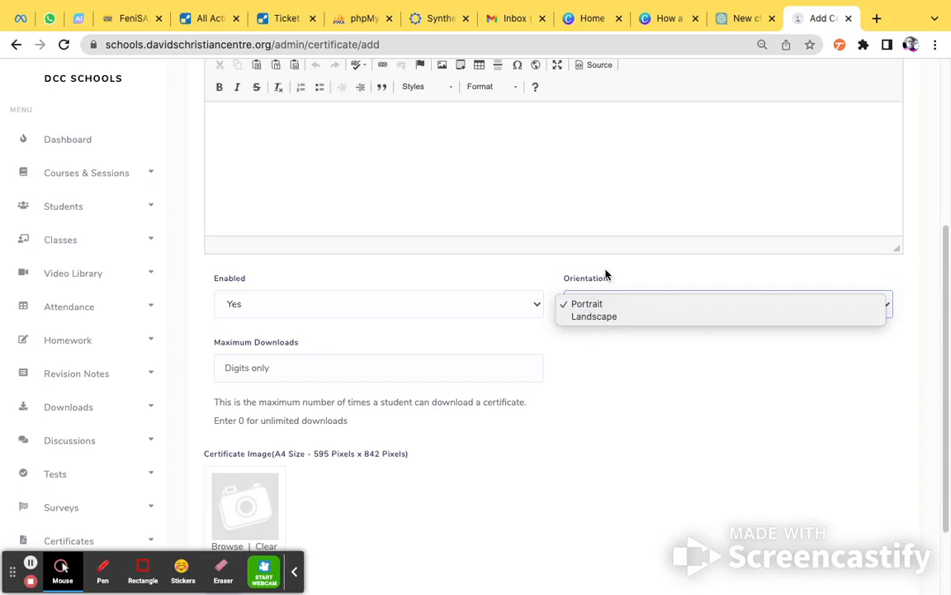
click(622, 319)
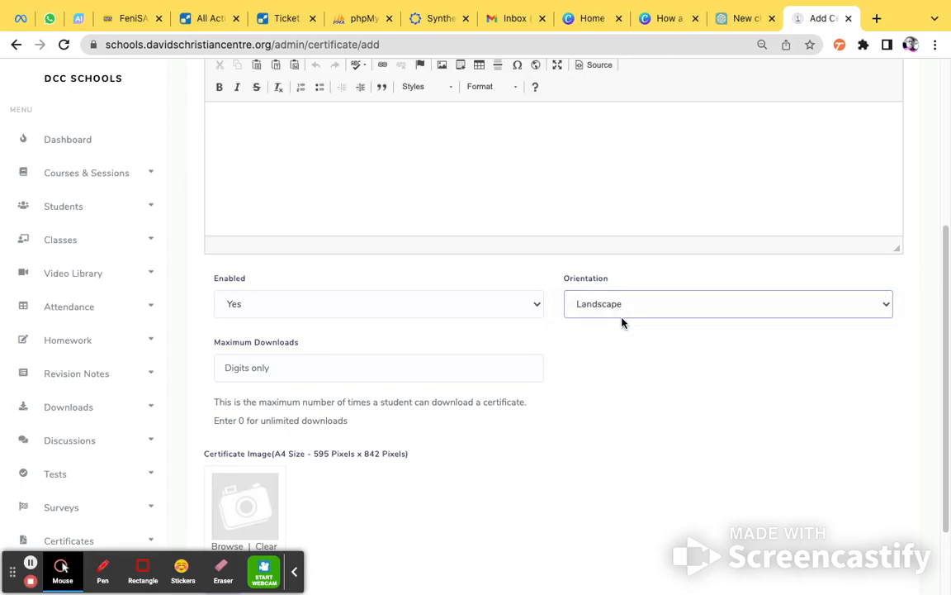
Examine the A4 pixel dimensions required for the certificate image.
scroll(620, 455, down, 2)
drag(278, 354, 406, 357)
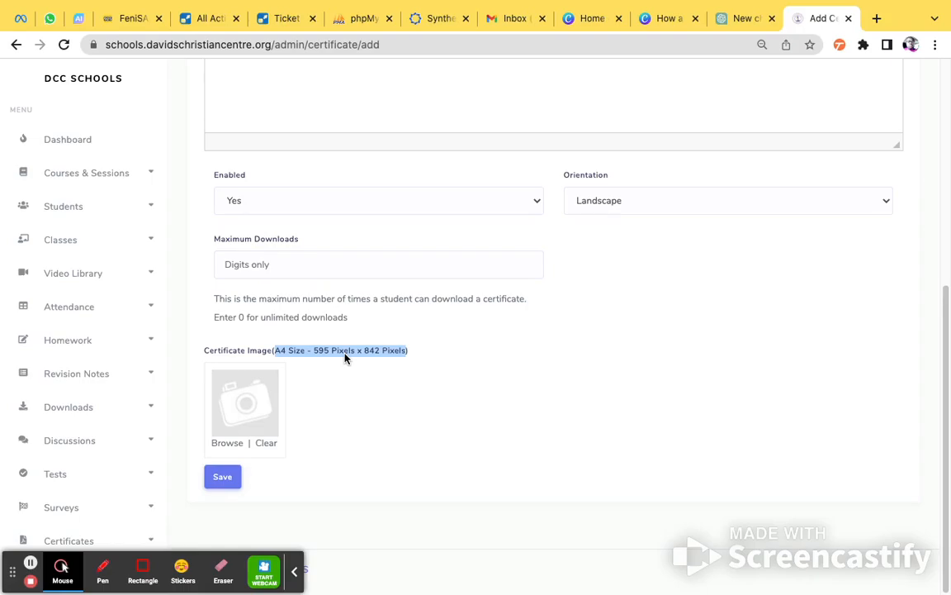
click(371, 356)
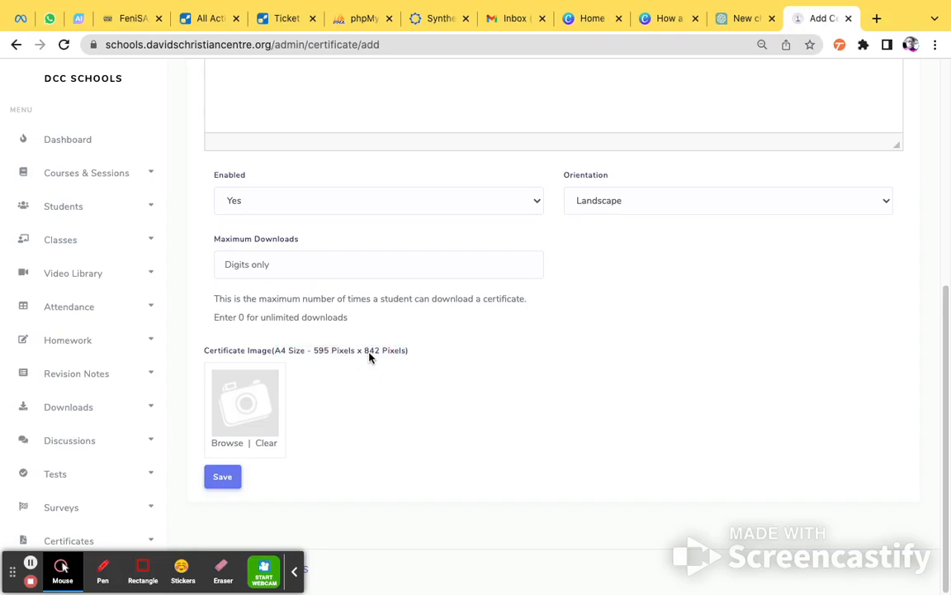
drag(365, 356, 381, 354)
Set the certificate's orientation to Portrait and compare it with the width and height required for the image.
click(620, 199)
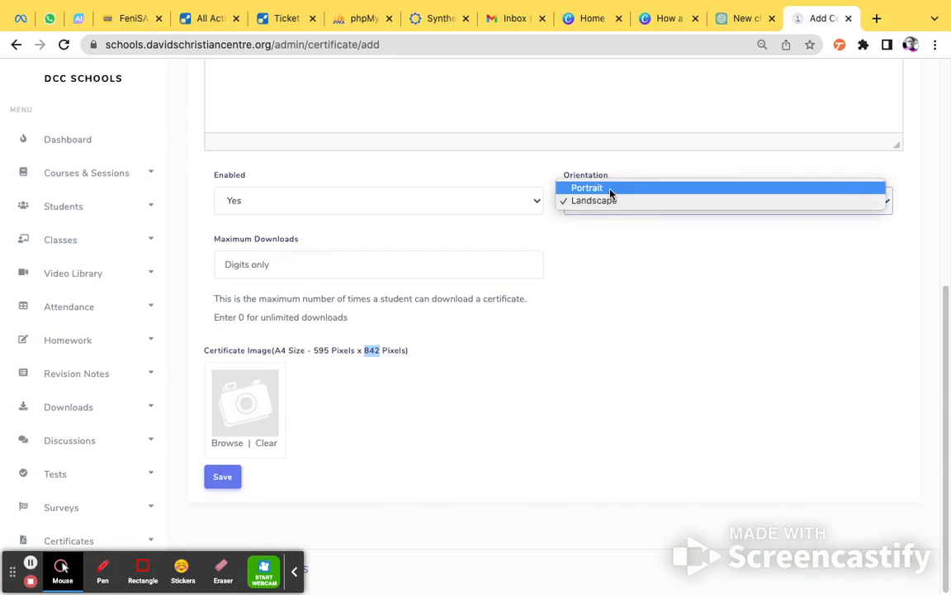
click(610, 188)
click(329, 354)
drag(368, 355, 380, 356)
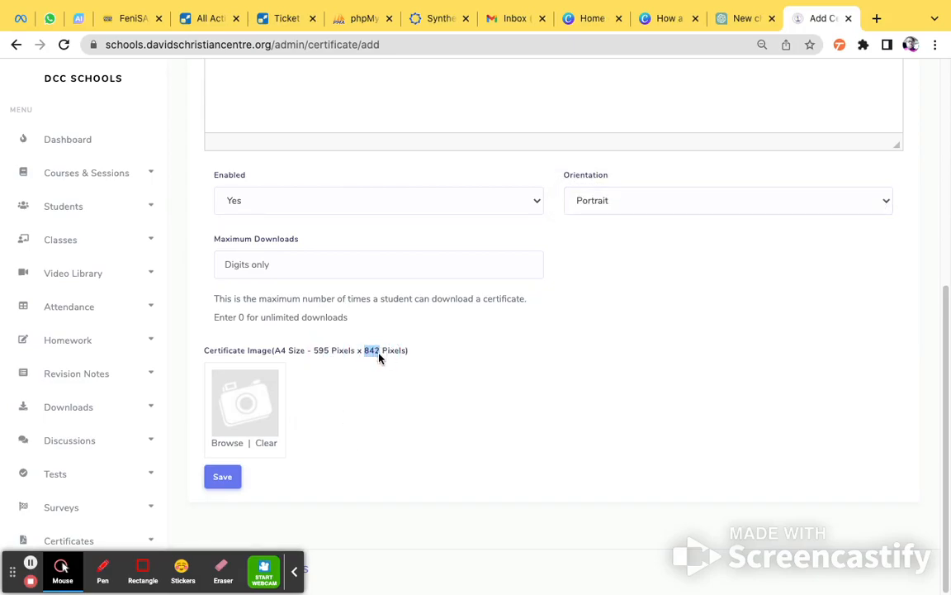
double_click(319, 353)
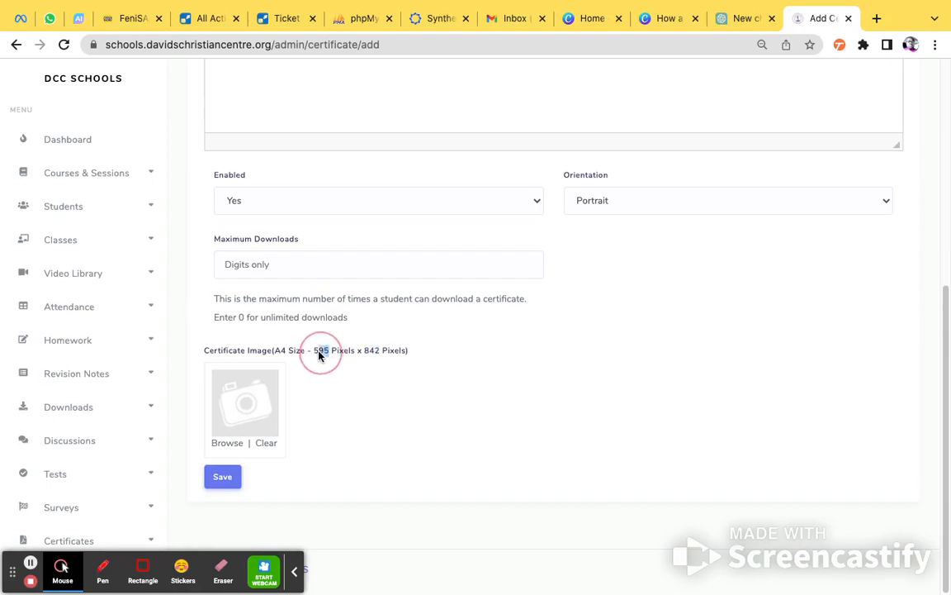
click(368, 355)
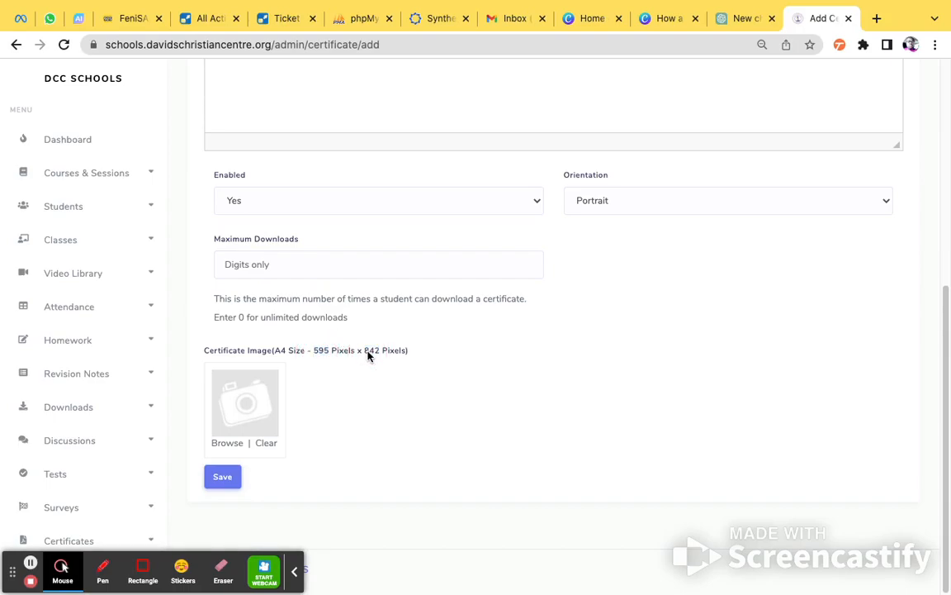
Switch to Finder and open Journey_Certificate.png from Downloads to inspect the certificate template's layout.
mouse_move(368, 579)
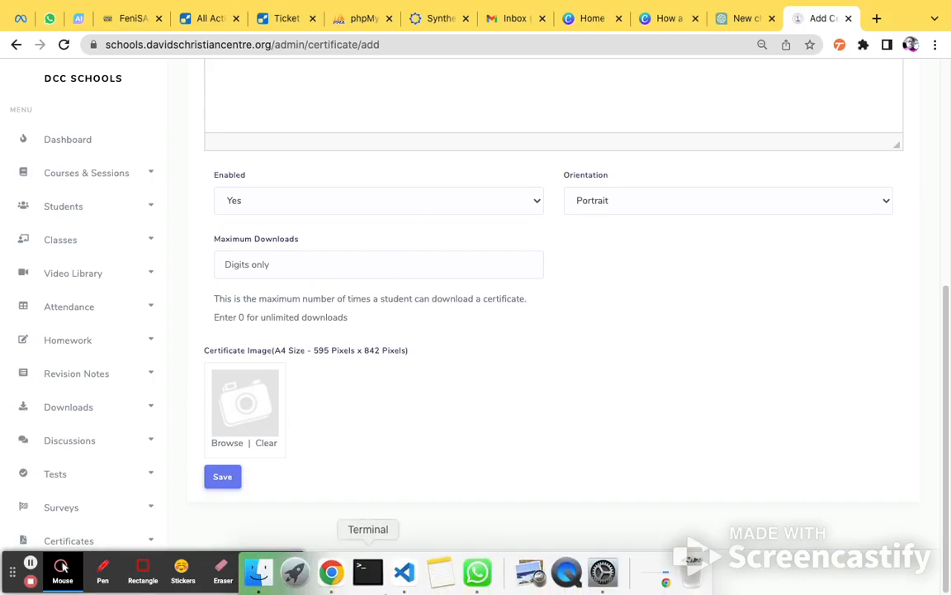
click(262, 574)
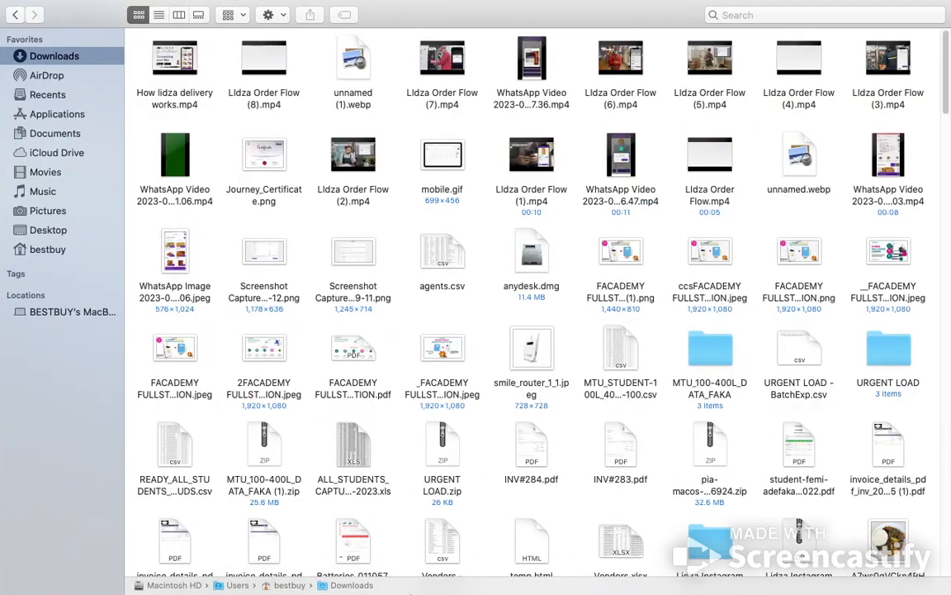
click(257, 157)
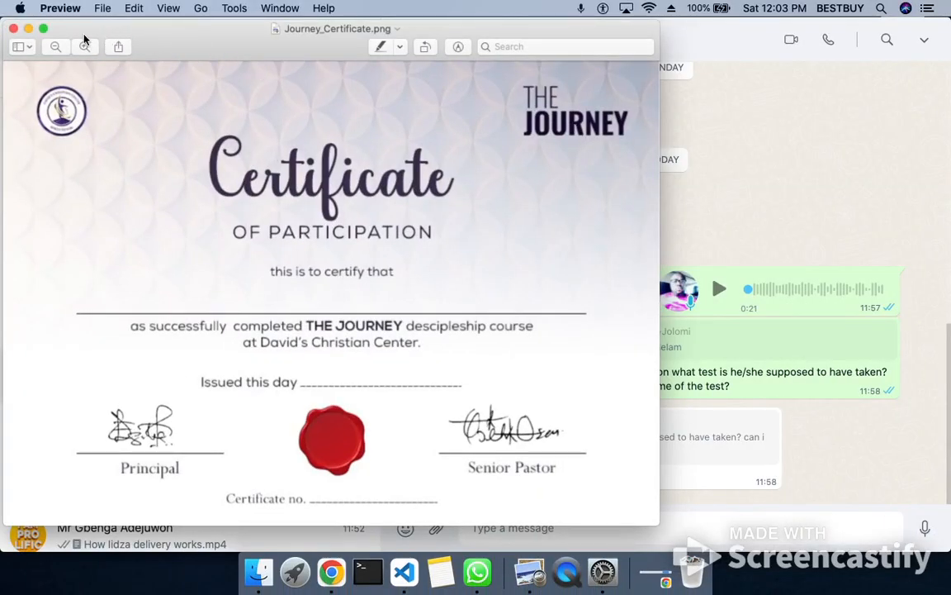
drag(151, 28, 294, 27)
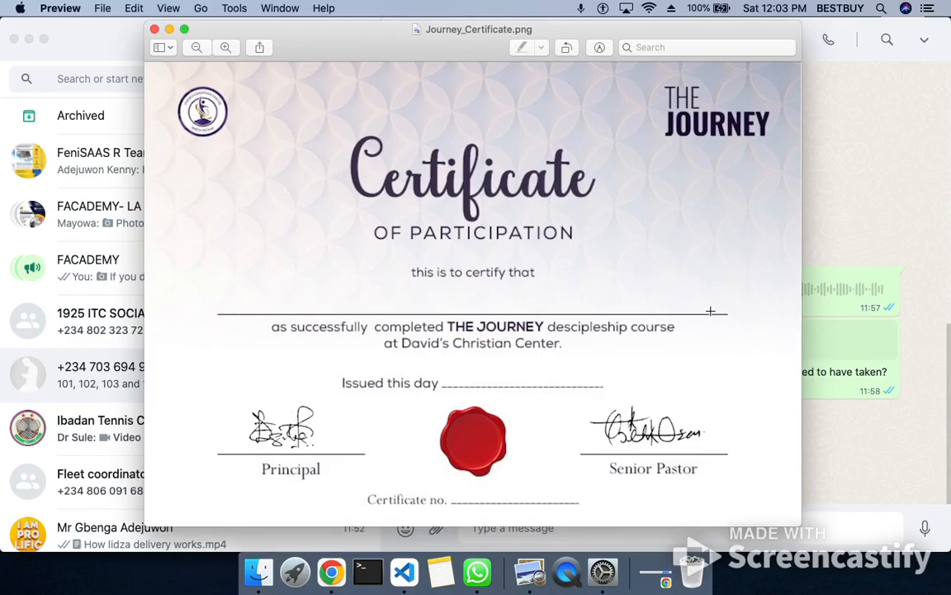
drag(383, 47, 231, 45)
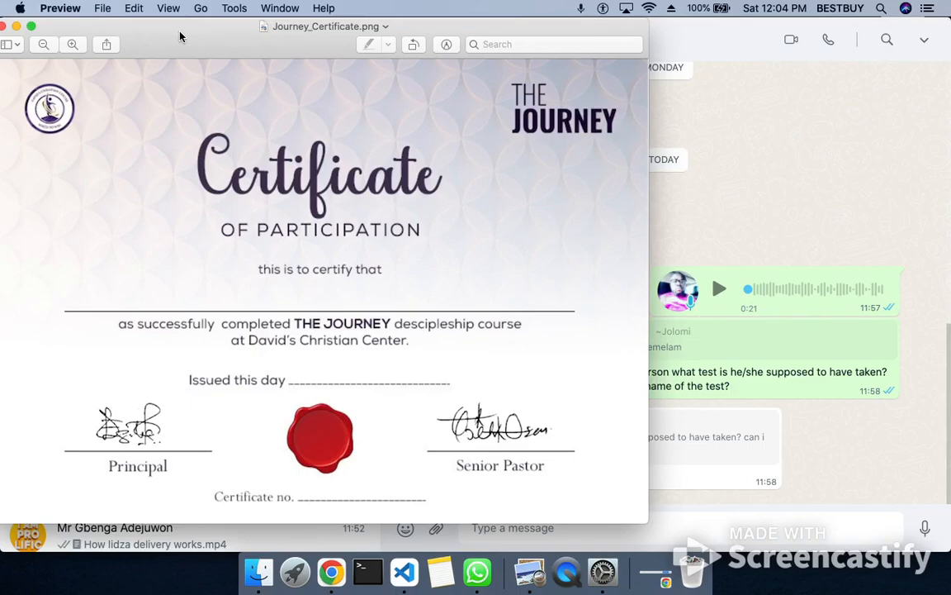
Switch back to Chrome and open the image manager for the certificate image.
click(333, 571)
click(228, 444)
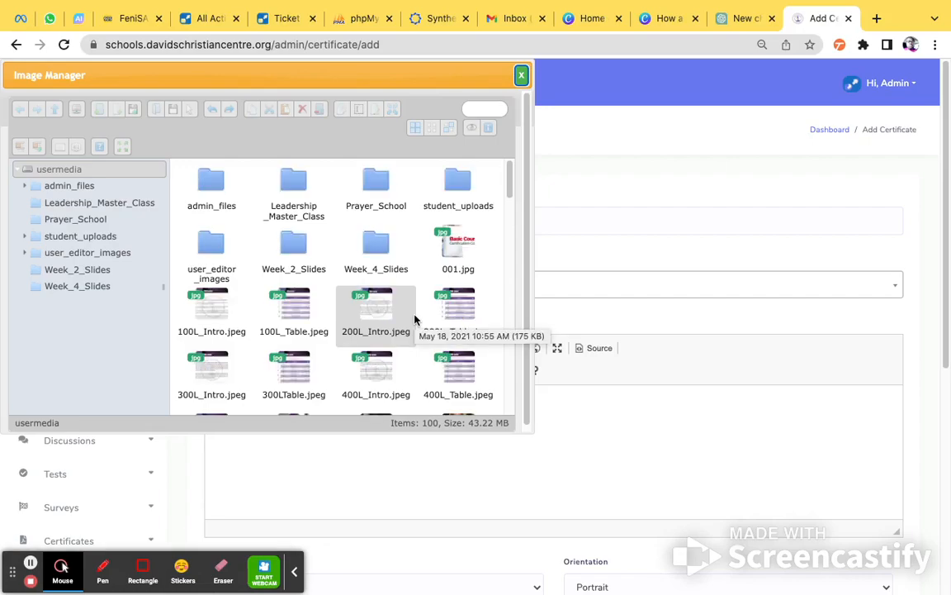
right_click(499, 322)
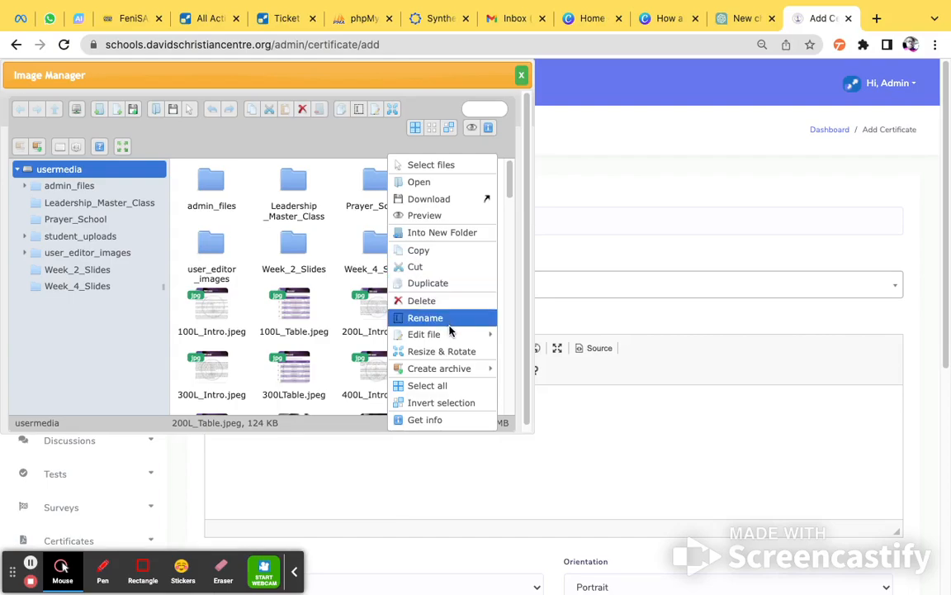
click(113, 362)
Upload Journey_Certificate.png from Downloads to the usermedia folder as a renamed copy and choose that copy as the certificate image.
right_click(86, 173)
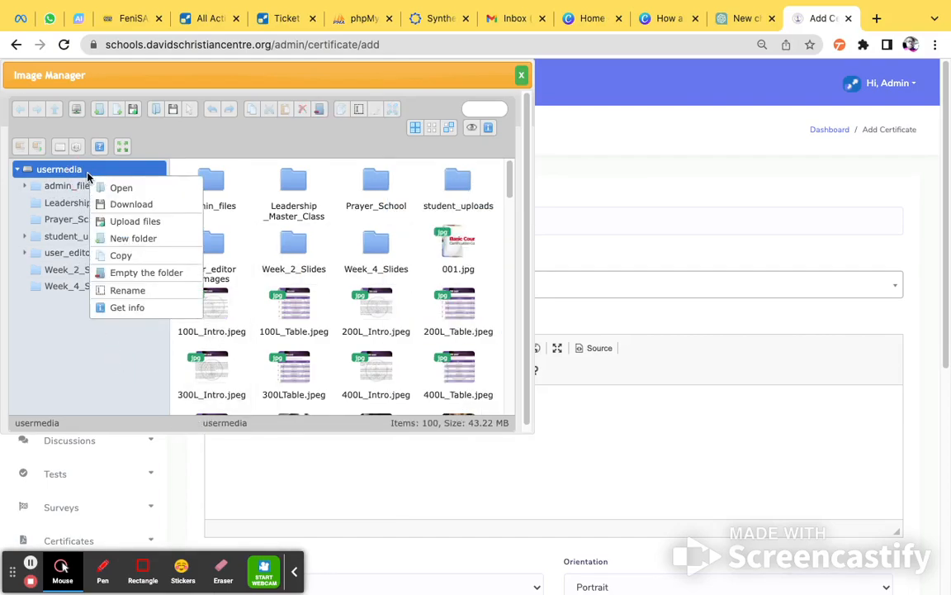
click(132, 221)
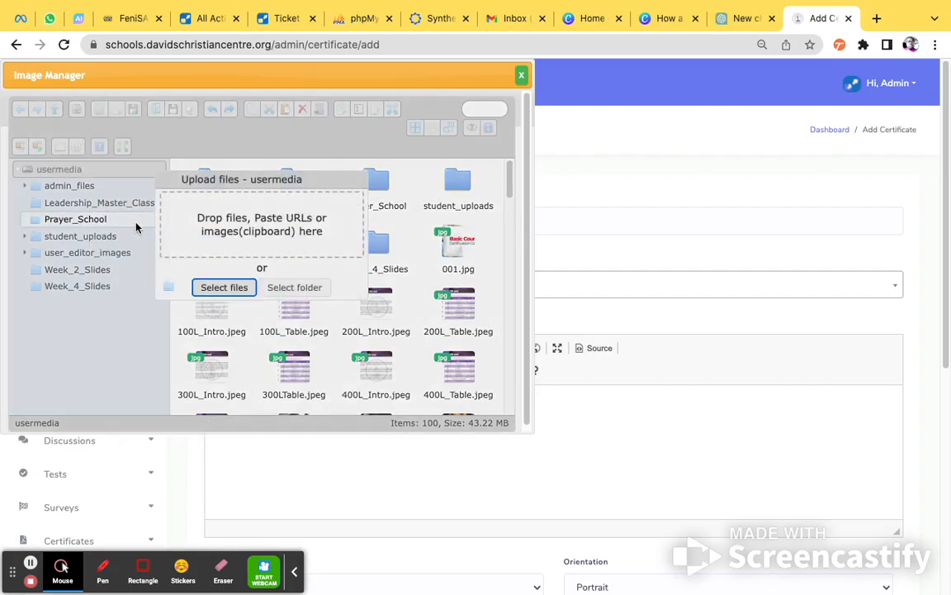
click(214, 294)
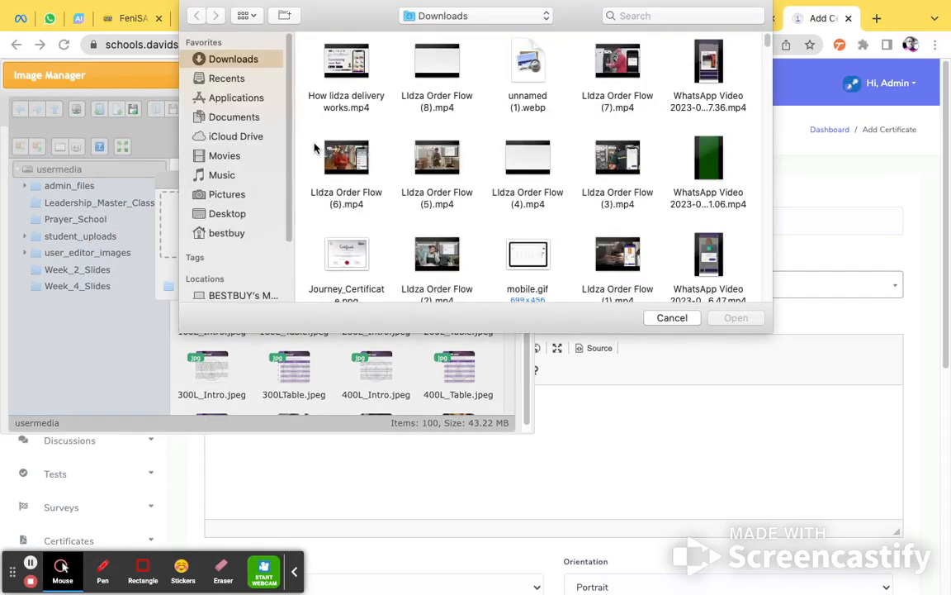
click(351, 269)
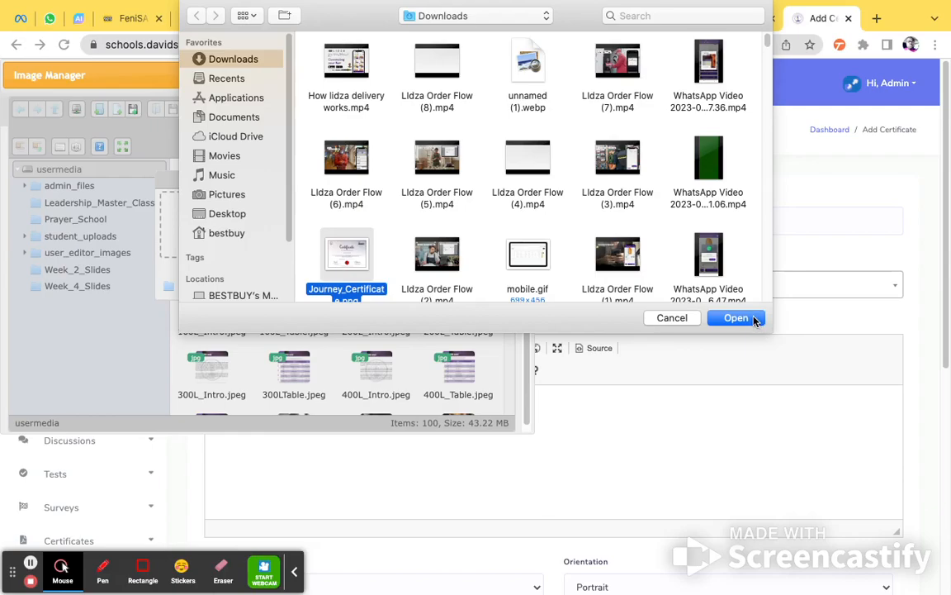
click(736, 318)
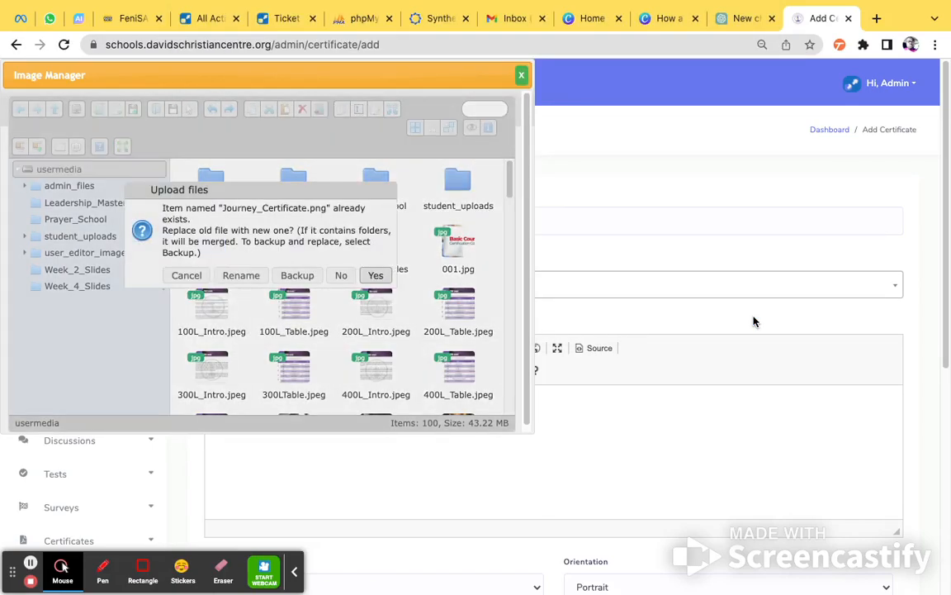
click(243, 275)
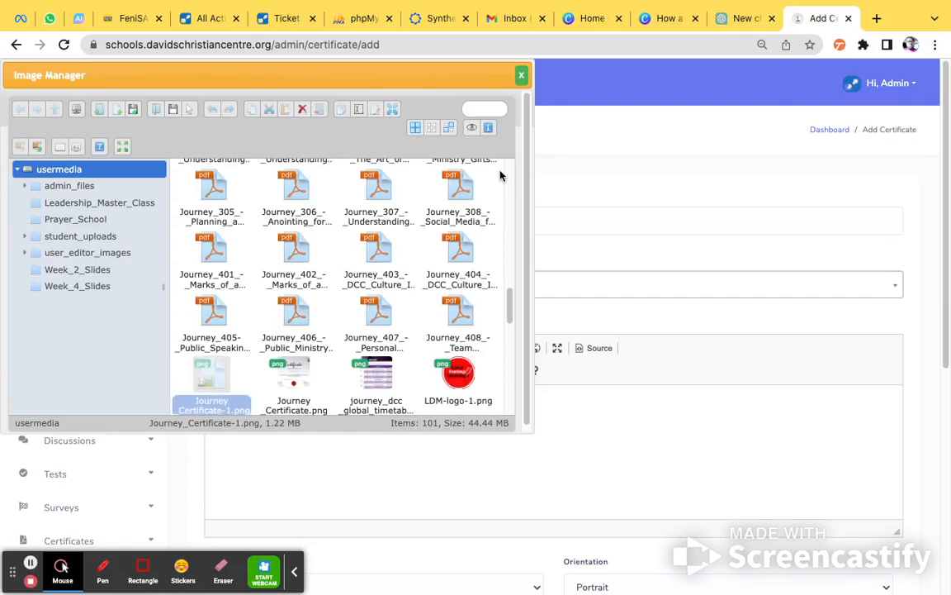
double_click(213, 376)
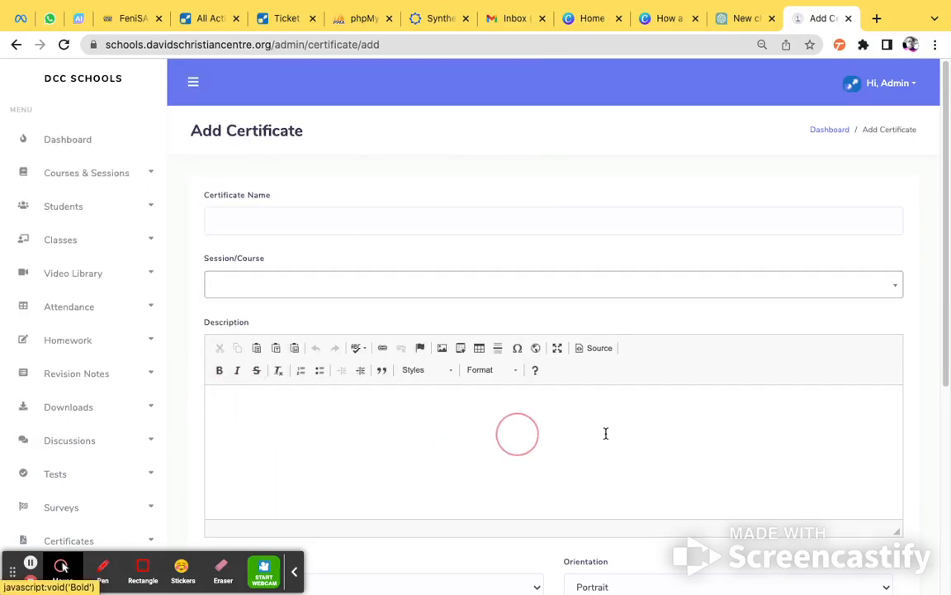
scroll(628, 421, down, 5)
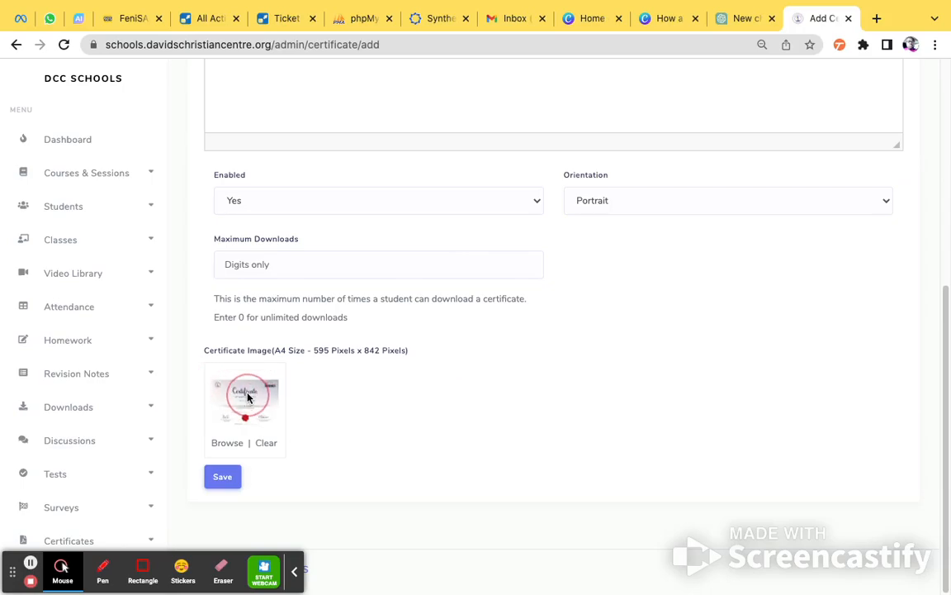
Name the certificate "TEST CERTIFICATE".
scroll(525, 398, up, 10)
click(236, 228)
click(236, 229)
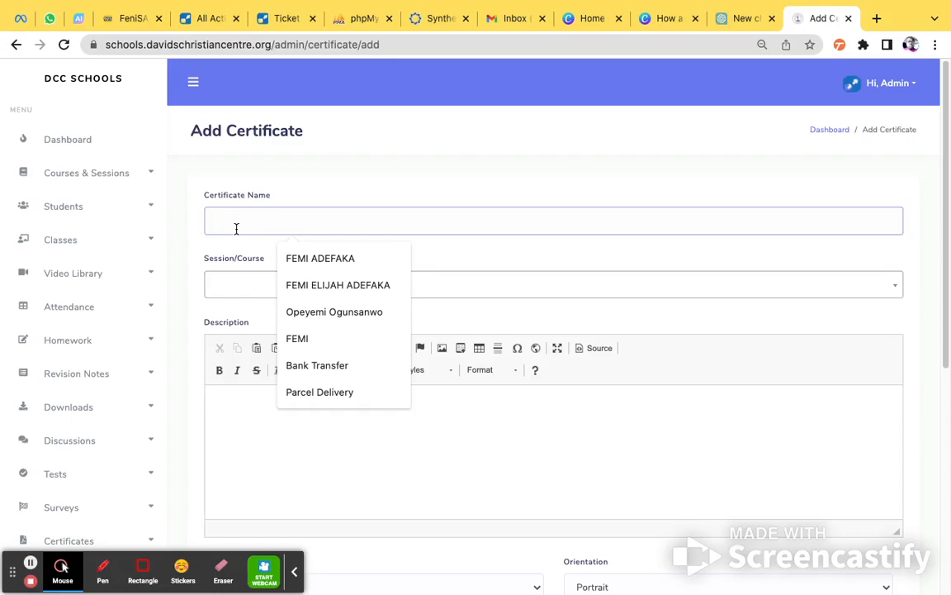
text(T)
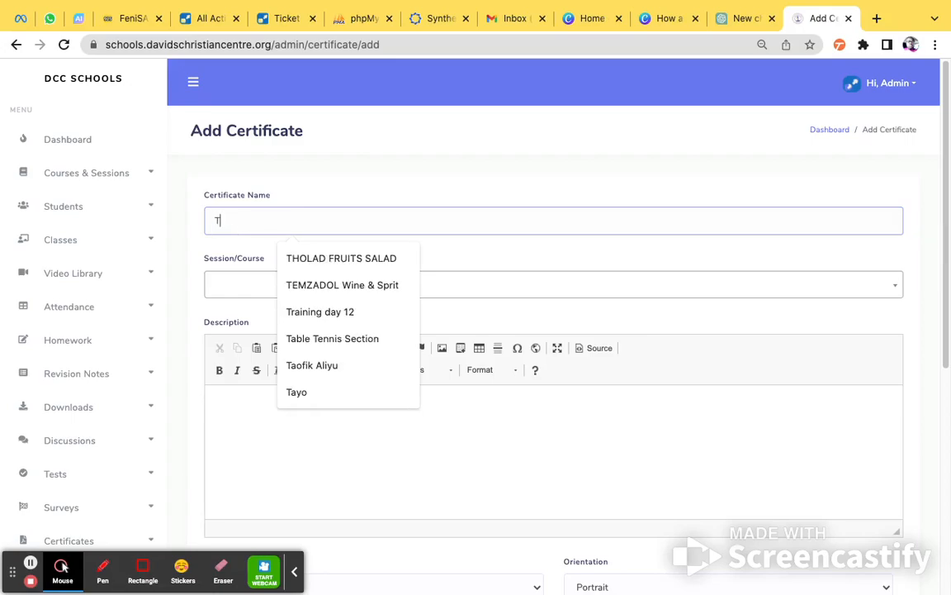
text(EST)
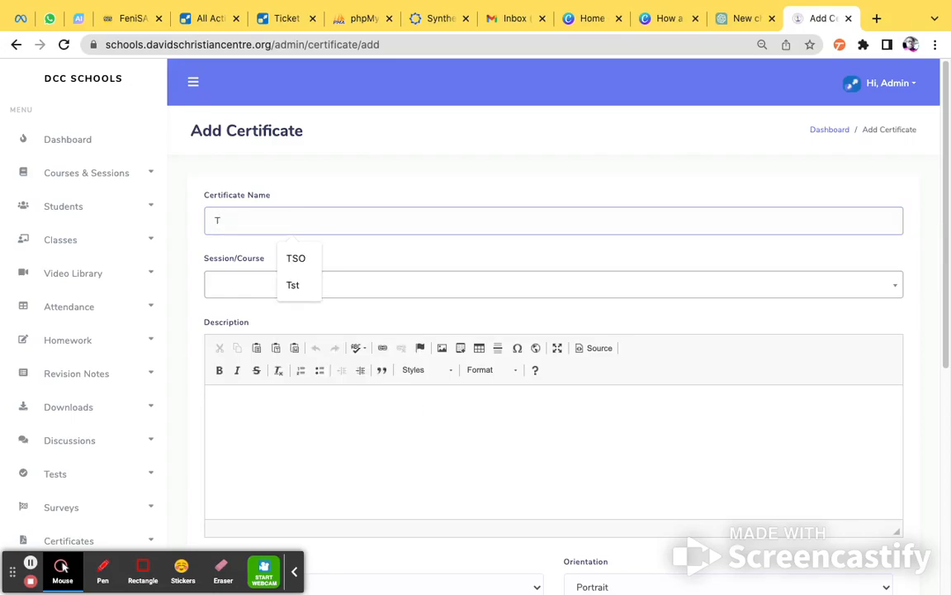
text( CER)
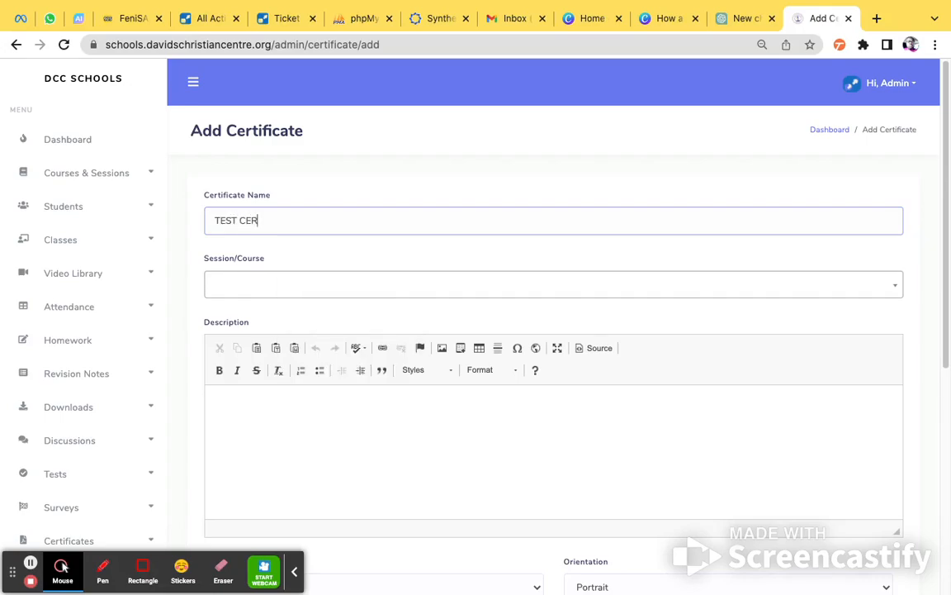
text(TIFICATE)
Assign the certificate to "100L Journey (Online) - February 2023 Session" and enter "The description" as its description.
click(262, 290)
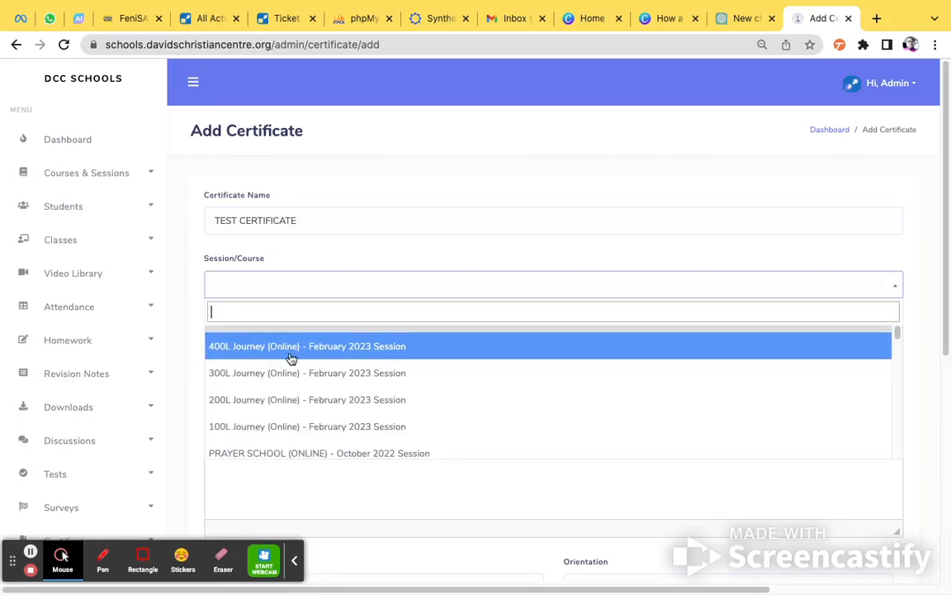
click(300, 429)
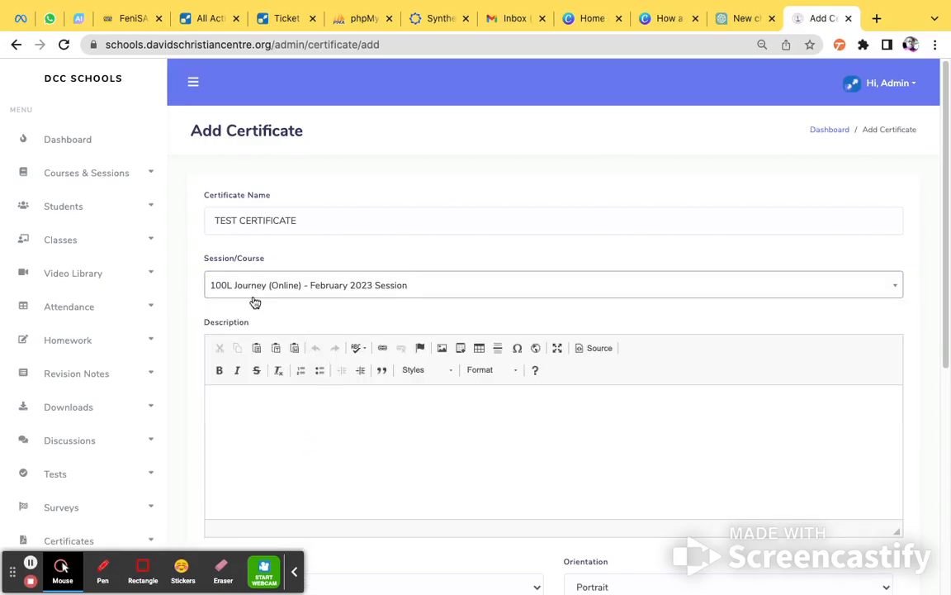
scroll(328, 348, down, 1)
click(303, 400)
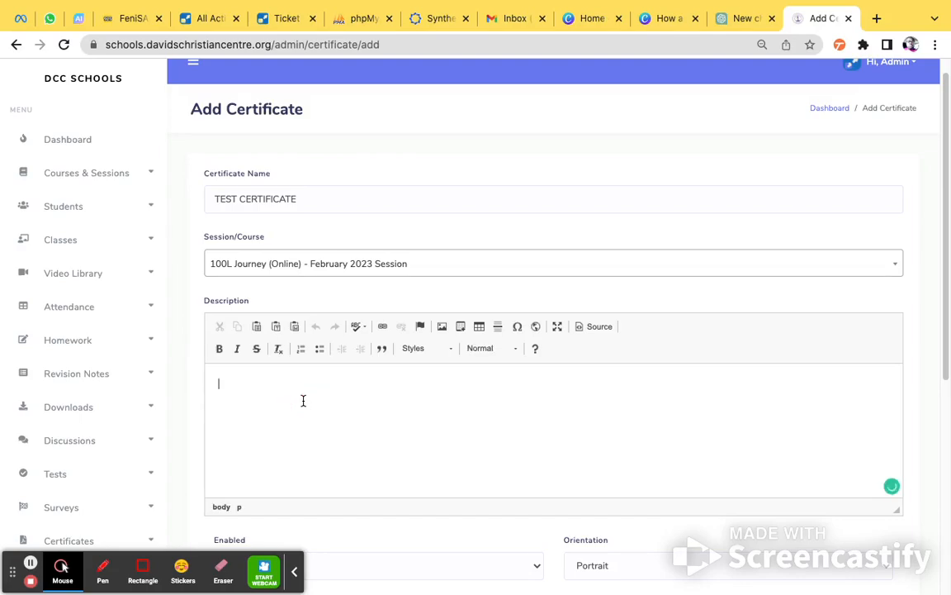
text(The description)
Keep the certificate enabled with Yes and set its orientation to Landscape.
scroll(305, 403, down, 3)
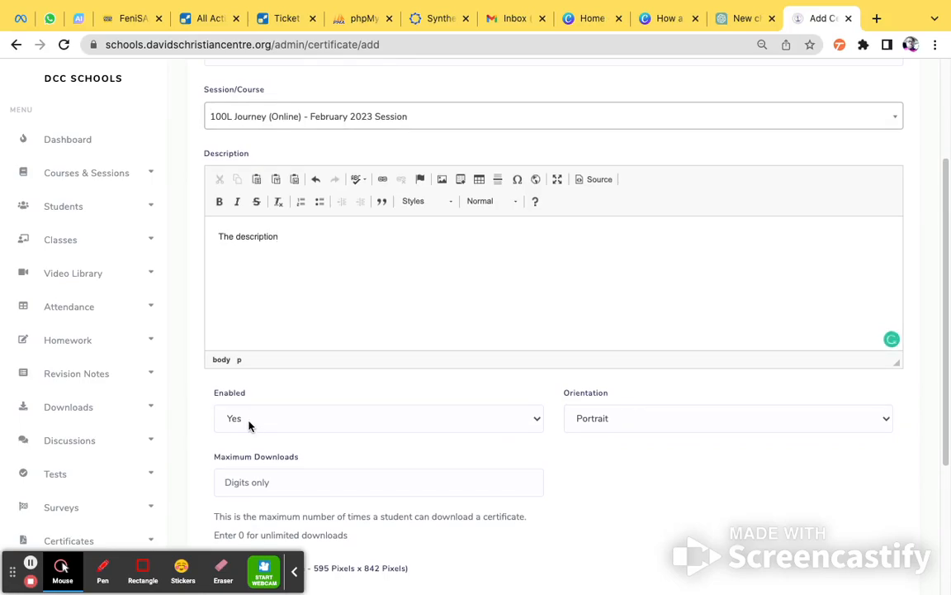
click(250, 423)
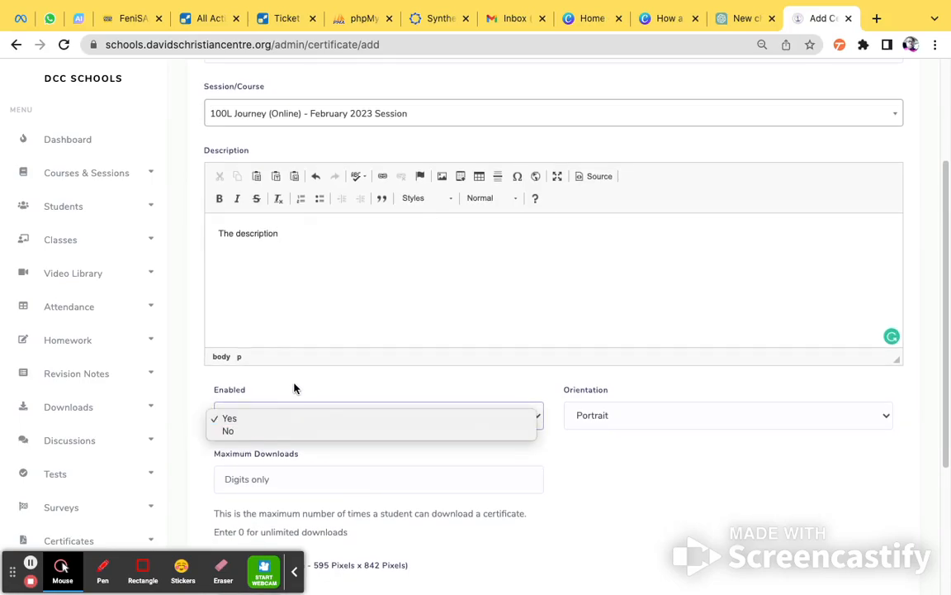
click(279, 408)
click(266, 420)
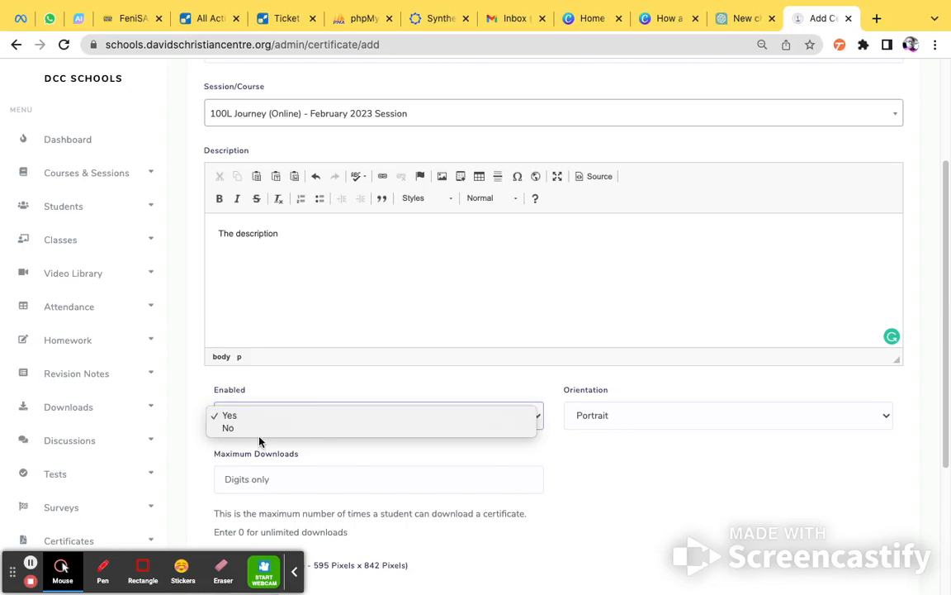
click(320, 382)
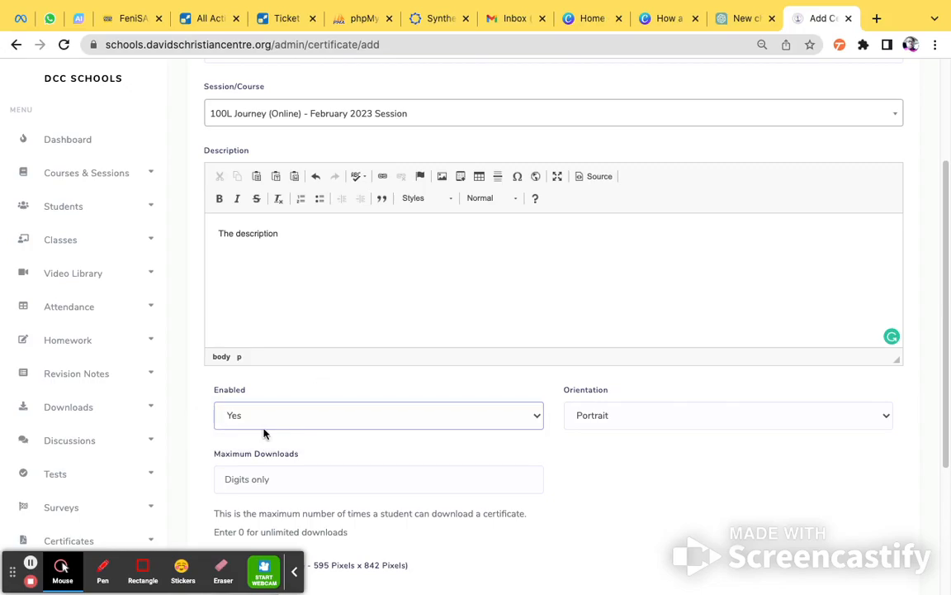
click(641, 416)
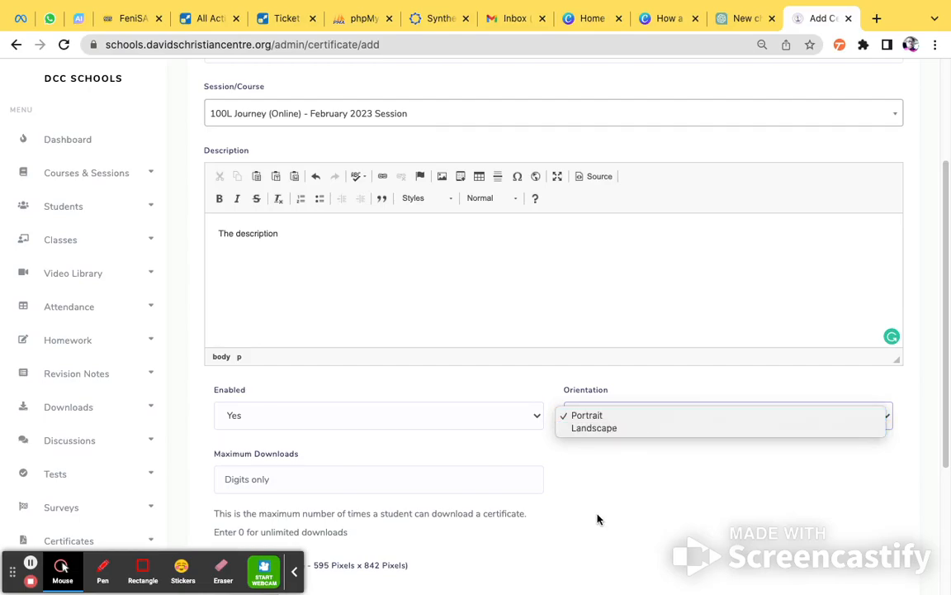
click(611, 427)
Set the certificate's maximum downloads to 0 for unlimited downloads.
scroll(614, 535, down, 1)
scroll(602, 530, down, 3)
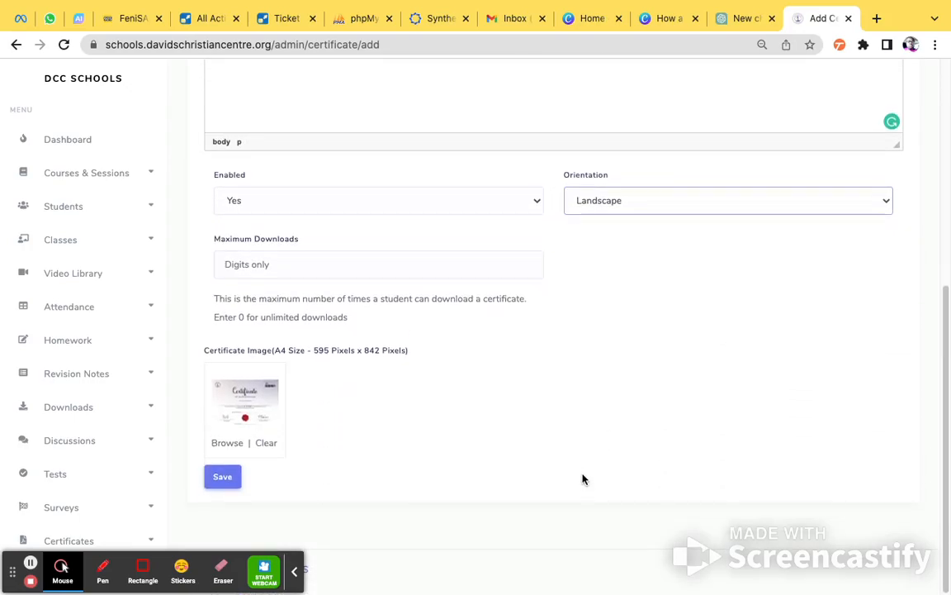
click(239, 262)
click(218, 294)
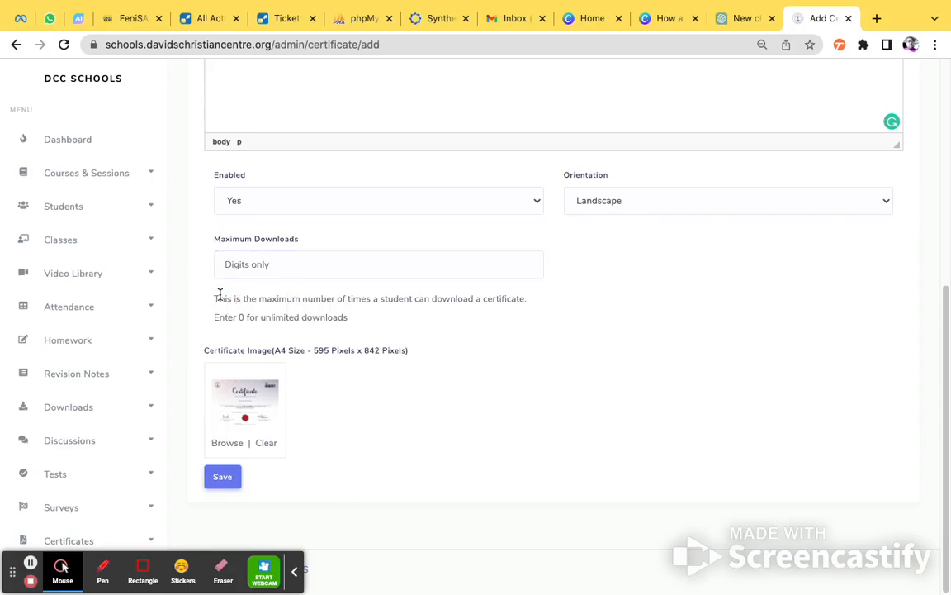
click(260, 263)
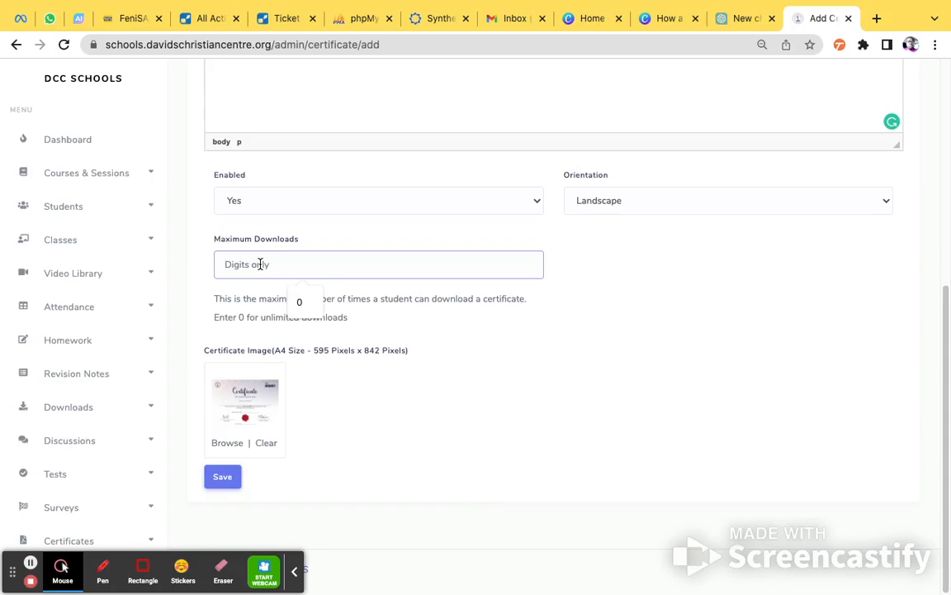
click(260, 263)
text(1)
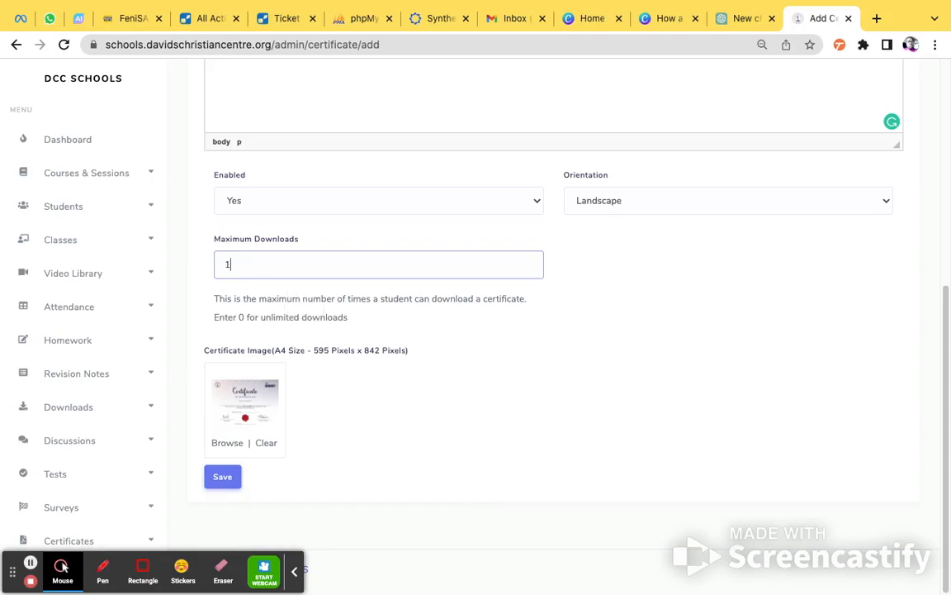
key(BackSpace)
text(2)
key(BackSpace)
text(0)
Check the filled-in certificate form and save the new certificate.
scroll(543, 374, up, 5)
scroll(542, 374, down, 5)
click(222, 478)
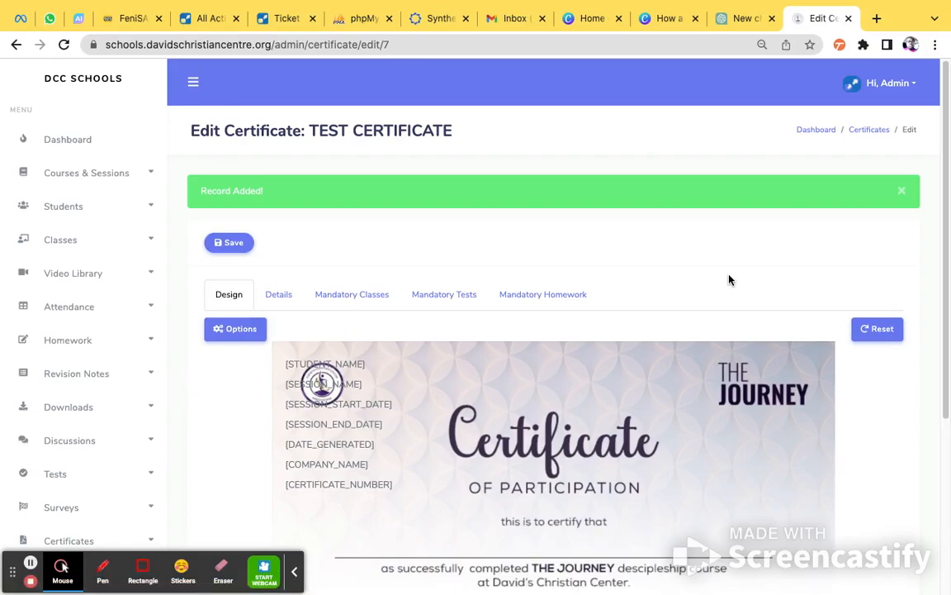
Move the [STUDENT_NAME] placeholder onto the blank line below "this is to certify that".
scroll(729, 280, down, 5)
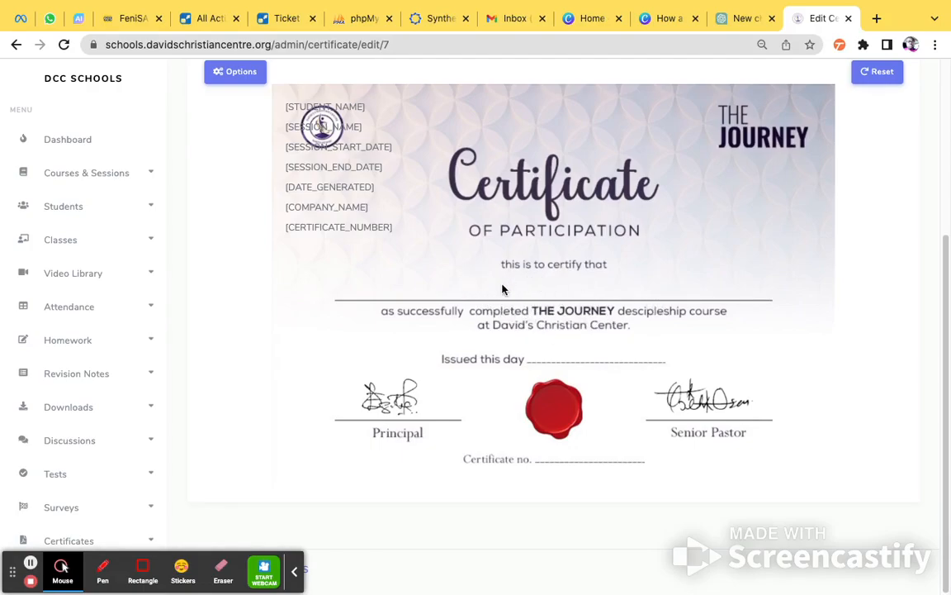
scroll(541, 291, up, 5)
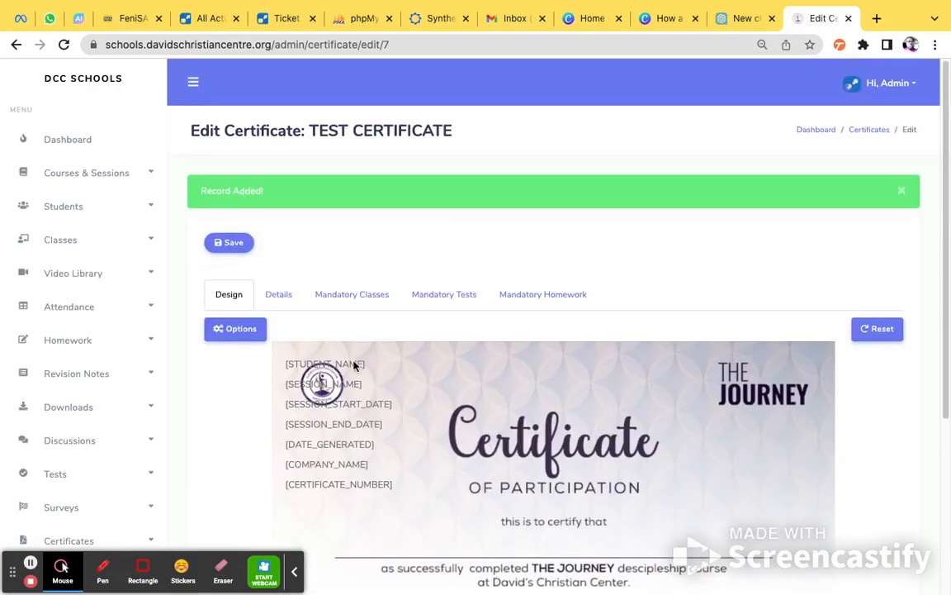
scroll(331, 333, down, 1)
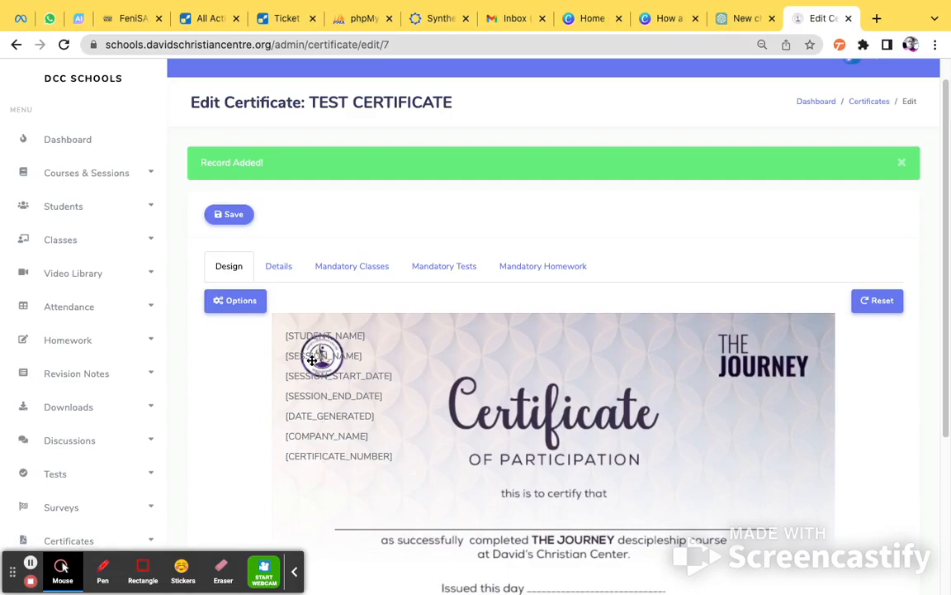
scroll(712, 463, down, 1)
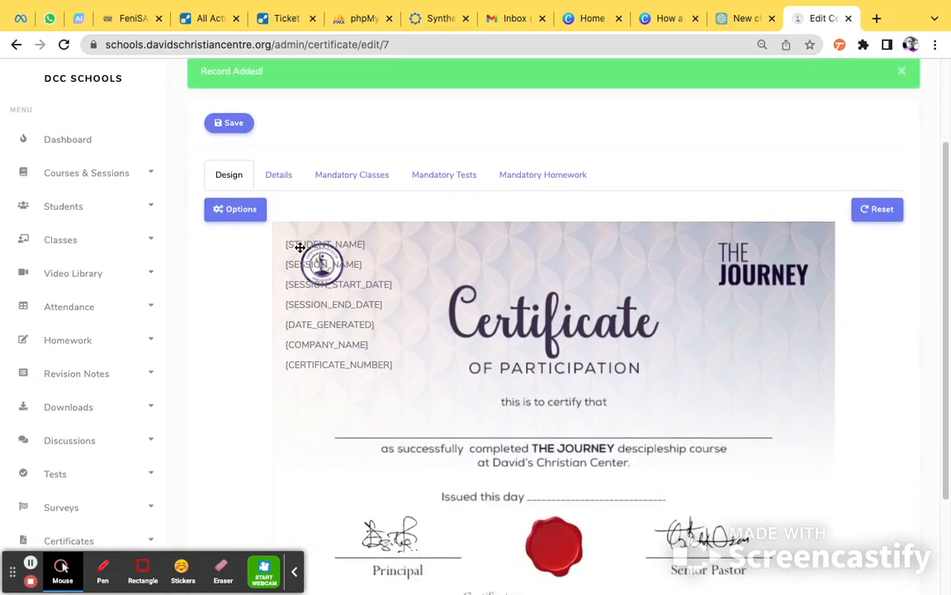
drag(295, 248, 531, 426)
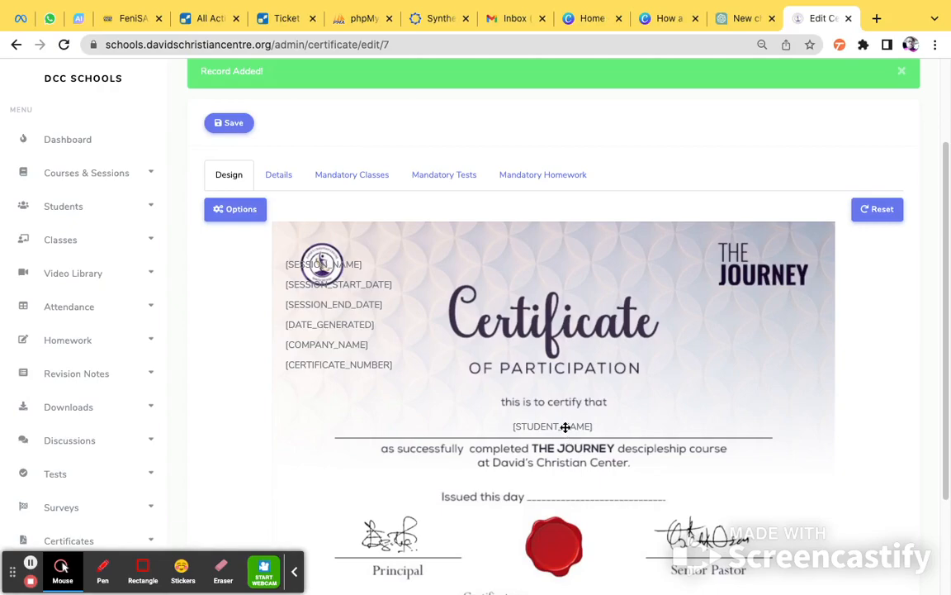
Open the design options and enlarge the font size of the Student name element.
scroll(875, 442, down, 1)
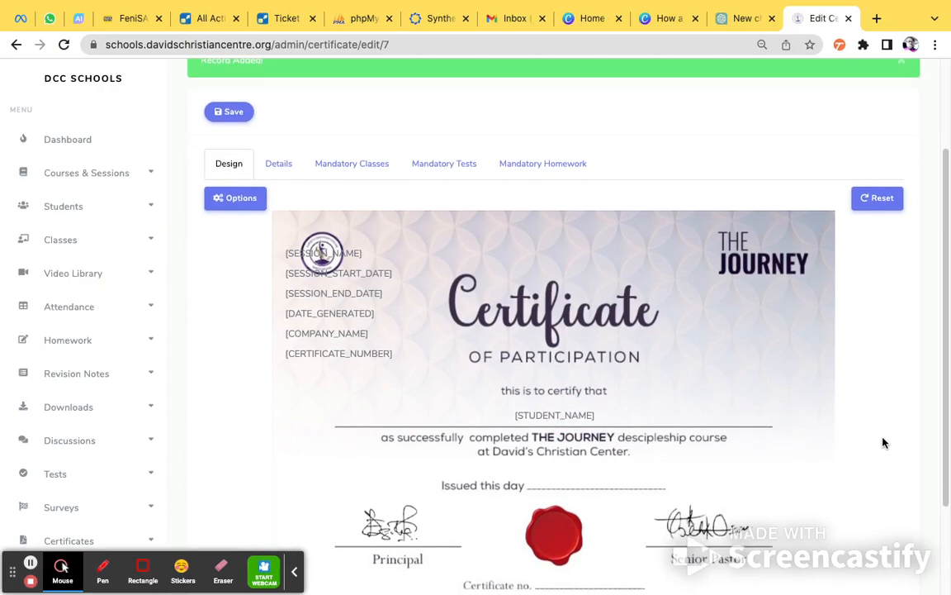
scroll(883, 443, down, 1)
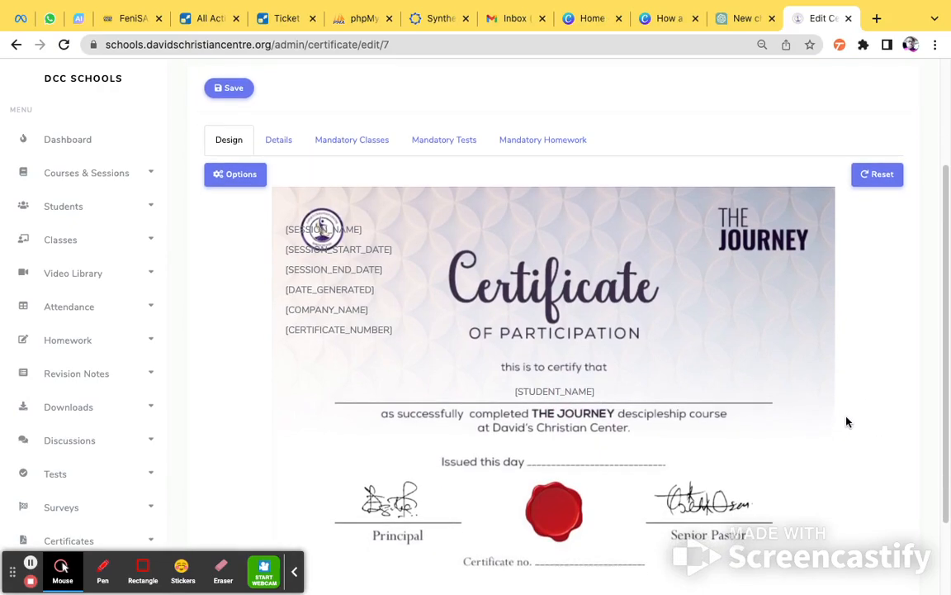
scroll(847, 420, down, 2)
scroll(788, 369, up, 2)
click(222, 169)
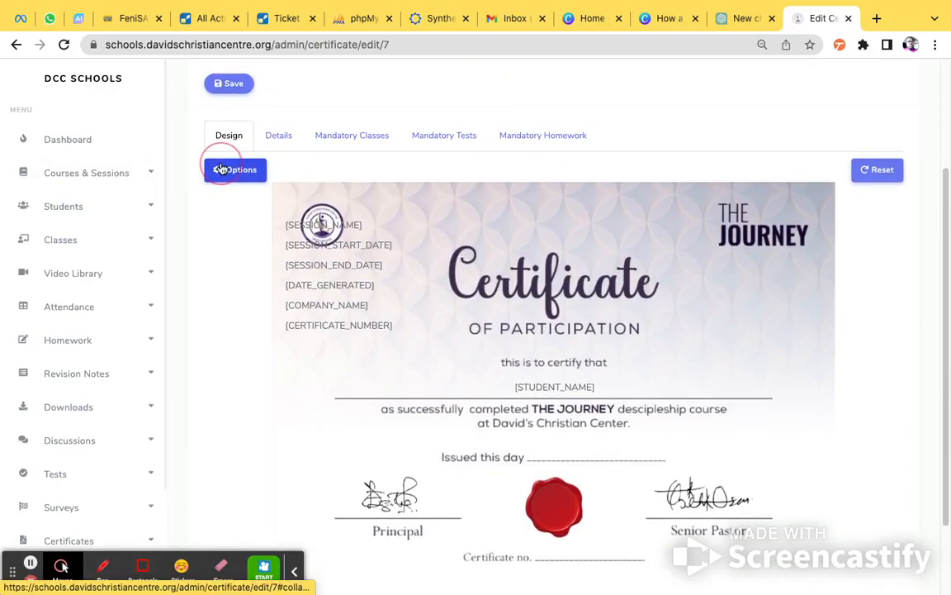
scroll(760, 298, down, 1)
scroll(760, 297, down, 1)
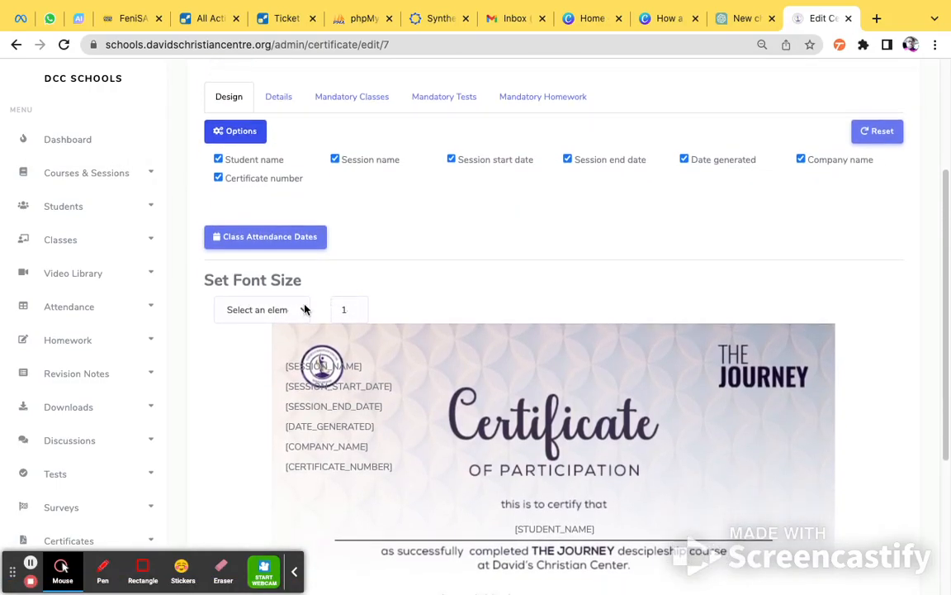
click(277, 310)
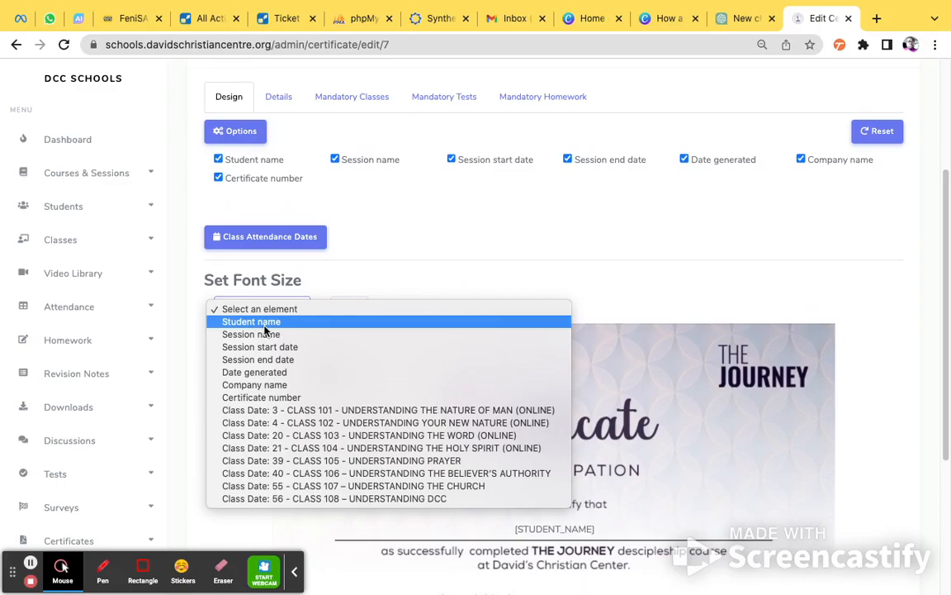
click(261, 325)
click(353, 308)
click(354, 307)
click(354, 307)
click(354, 307)
click(354, 307)
click(354, 307)
click(355, 307)
click(355, 307)
click(354, 307)
click(354, 307)
click(354, 308)
click(354, 307)
Re-centre the enlarged [STUDENT_NAME] placeholder on its line under "this is to certify that".
scroll(565, 260, down, 1)
scroll(736, 316, down, 1)
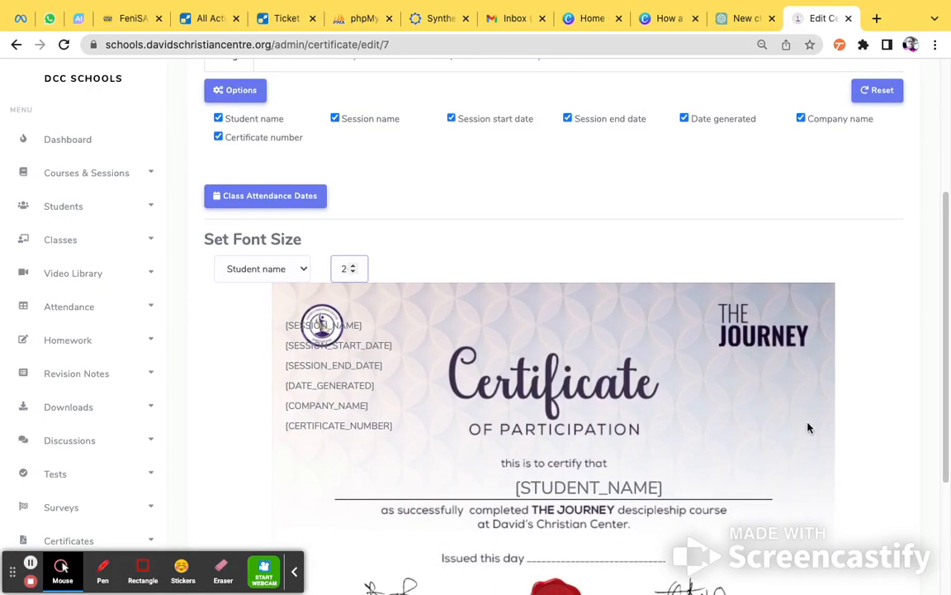
mouse_move(578, 487)
mouse_down()
mouse_move(534, 485)
mouse_move(567, 484)
mouse_up()
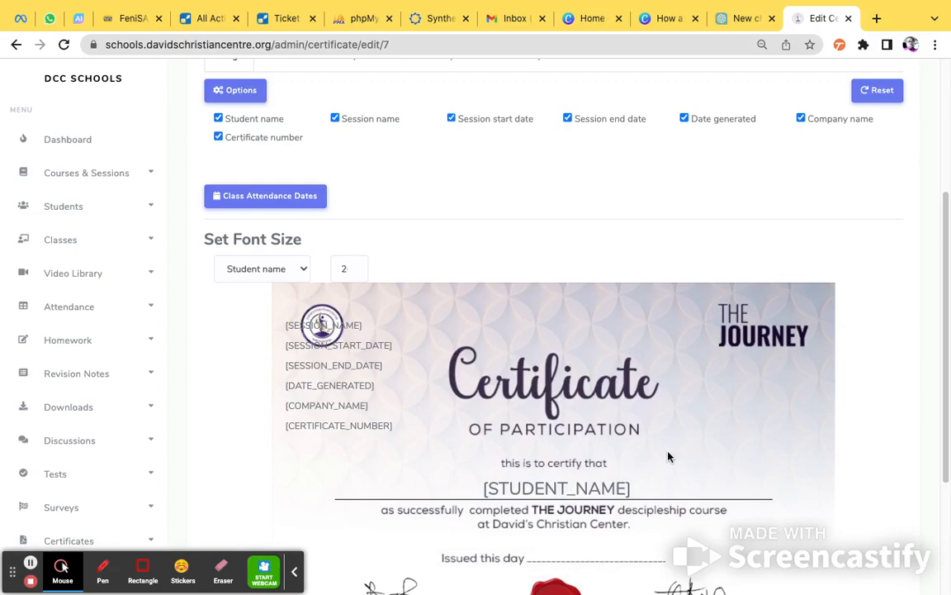
Move the [DATE_GENERATED] placeholder onto the "Issued this day" line.
scroll(897, 376, down, 4)
scroll(896, 377, down, 5)
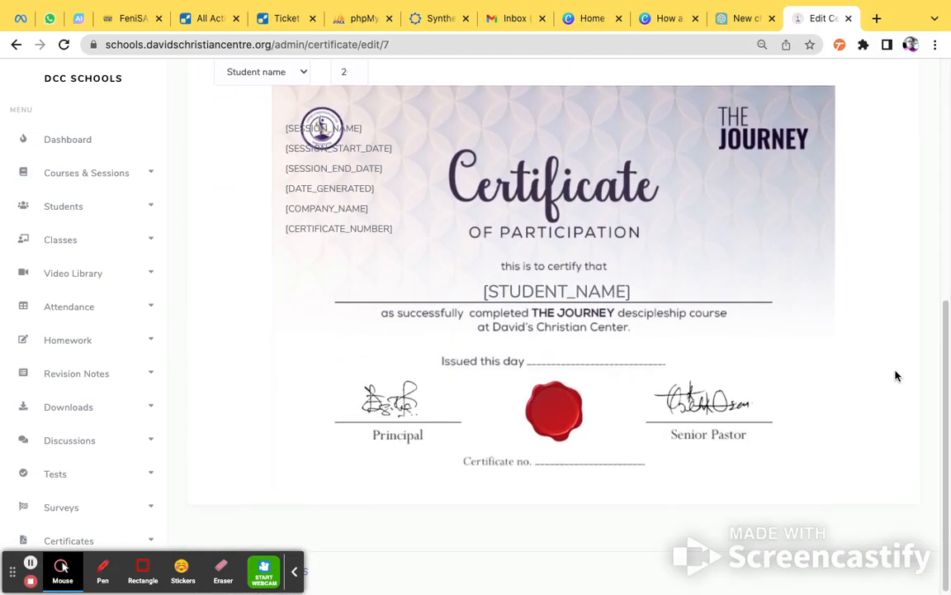
scroll(277, 301, up, 1)
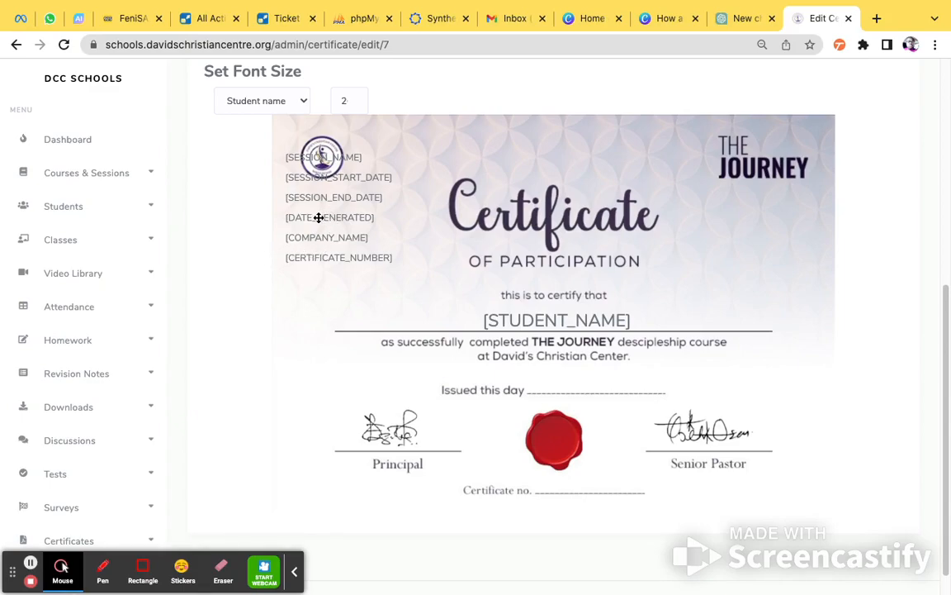
drag(319, 217, 587, 384)
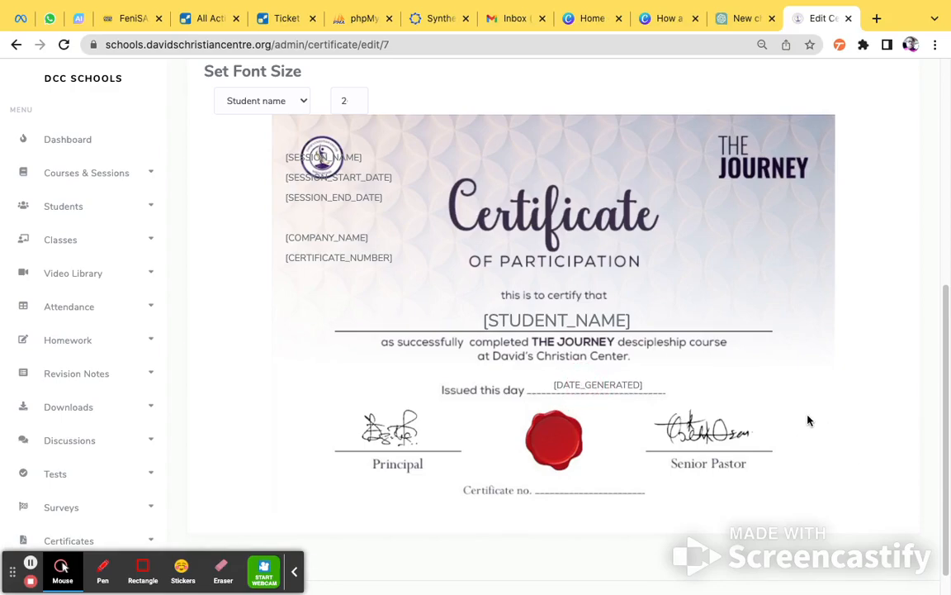
Enlarge the font size of the Date generated element and re-centre it on the "Issued this day" line.
scroll(262, 117, up, 1)
click(242, 116)
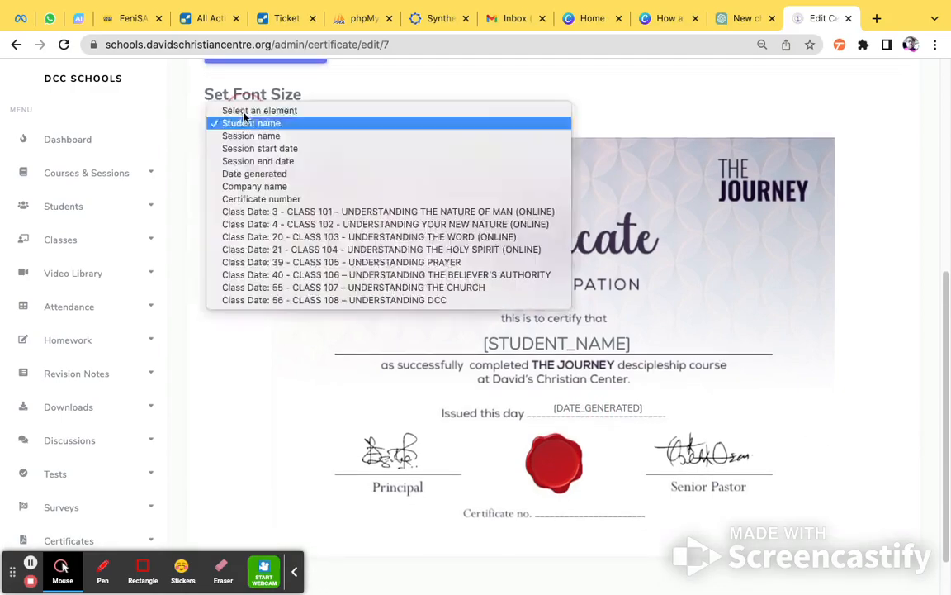
click(257, 175)
click(354, 122)
click(355, 122)
click(354, 122)
click(355, 122)
drag(605, 404, 589, 405)
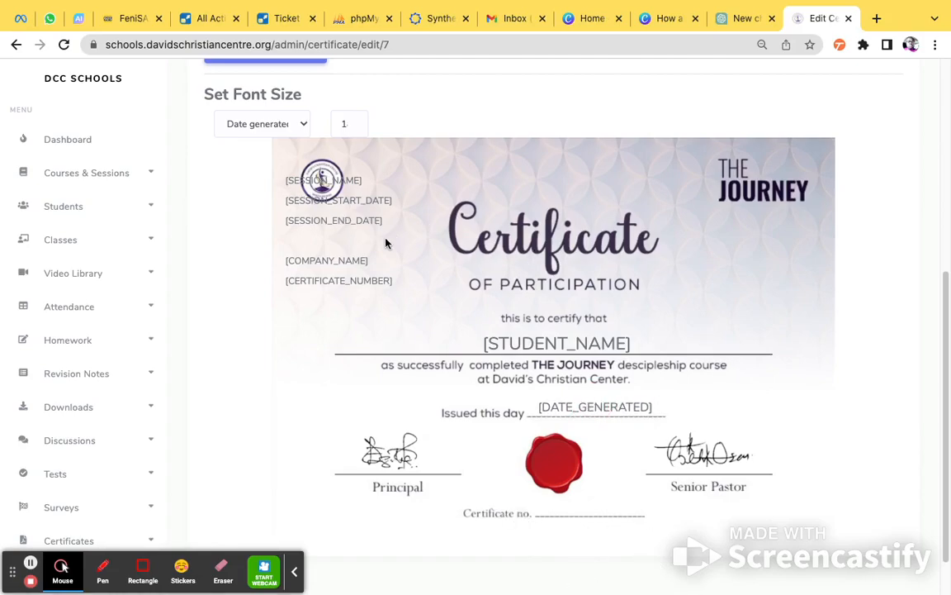
Place [CERTIFICATE_NUMBER] on the "Certificate no." line and remove the session name, session start date, session end date and company name from the design.
drag(360, 286, 595, 508)
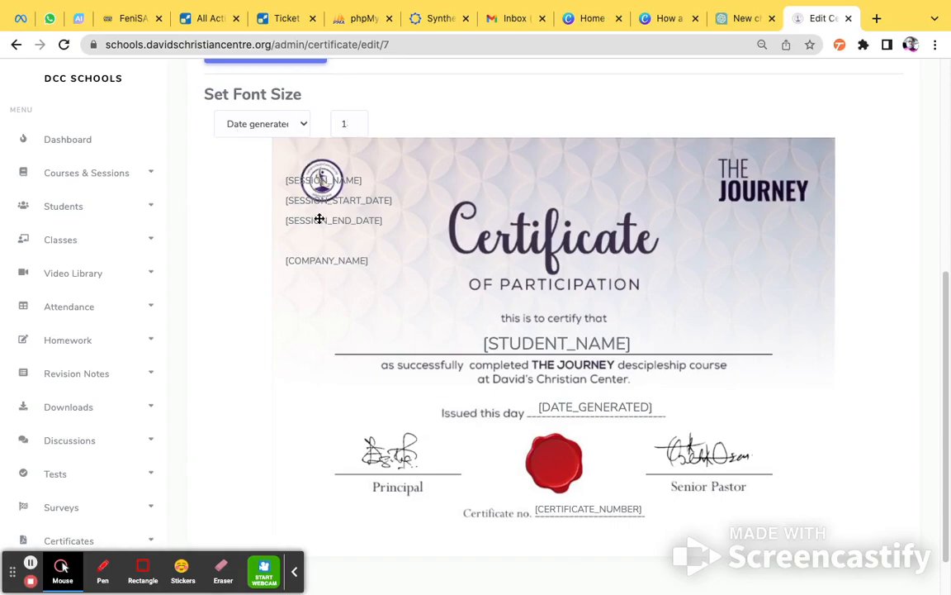
scroll(307, 255, up, 3)
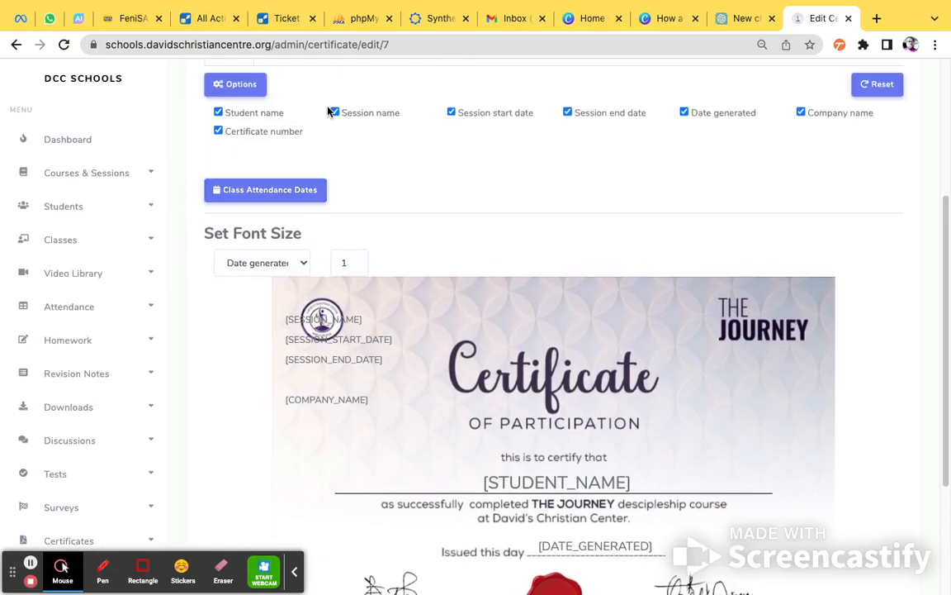
click(335, 113)
click(451, 113)
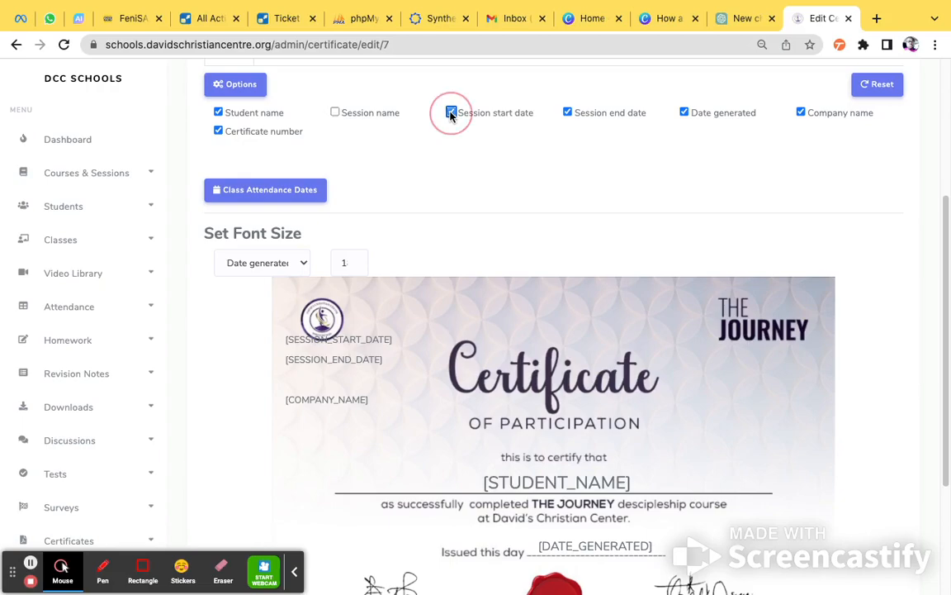
click(567, 113)
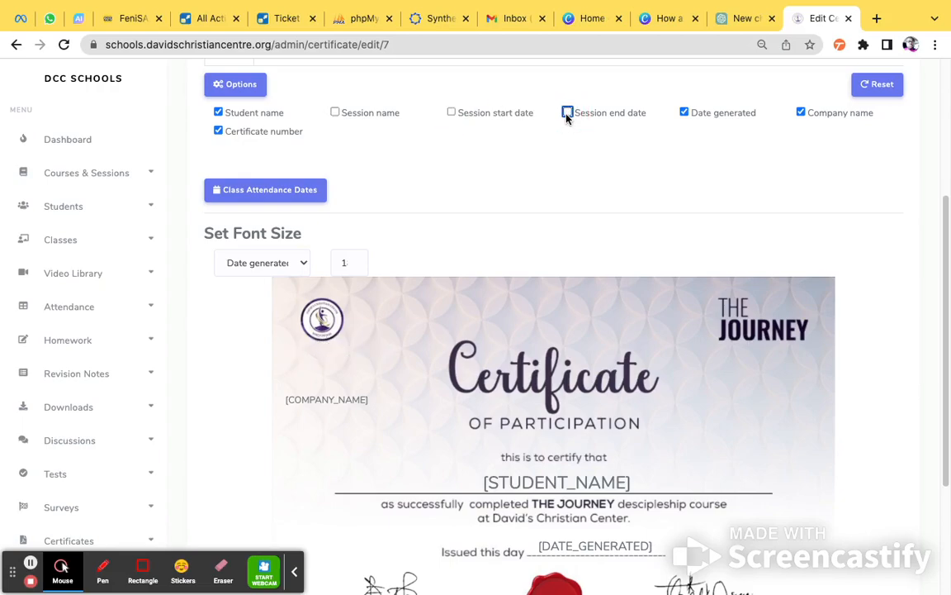
click(801, 113)
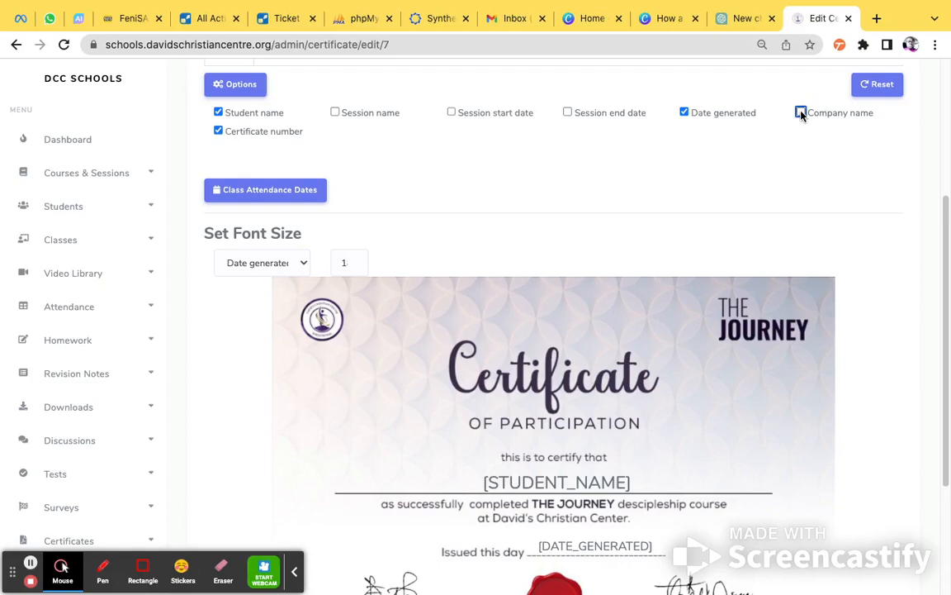
Review the certificate layout and collapse the design options.
scroll(716, 378, down, 4)
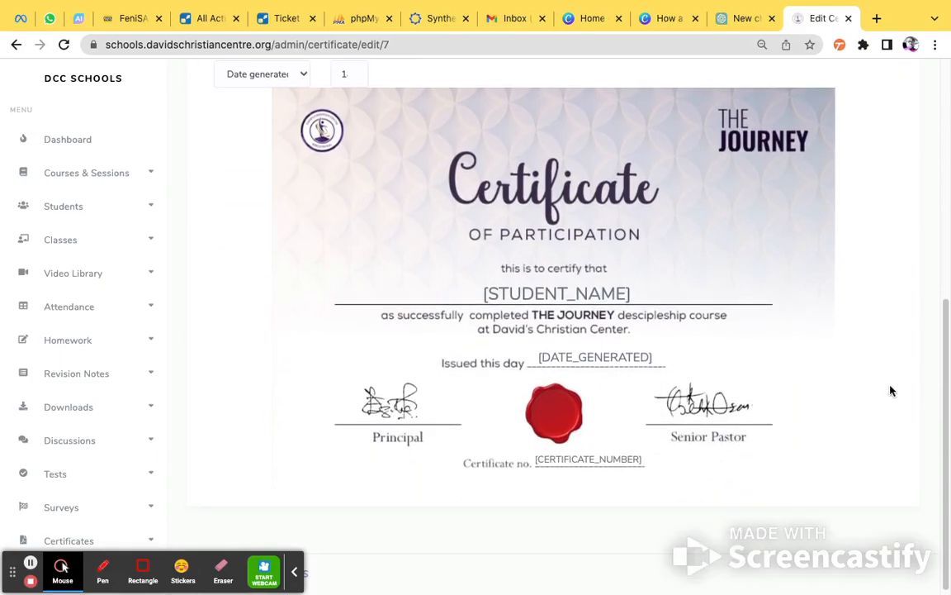
scroll(903, 382, up, 2)
scroll(272, 149, up, 3)
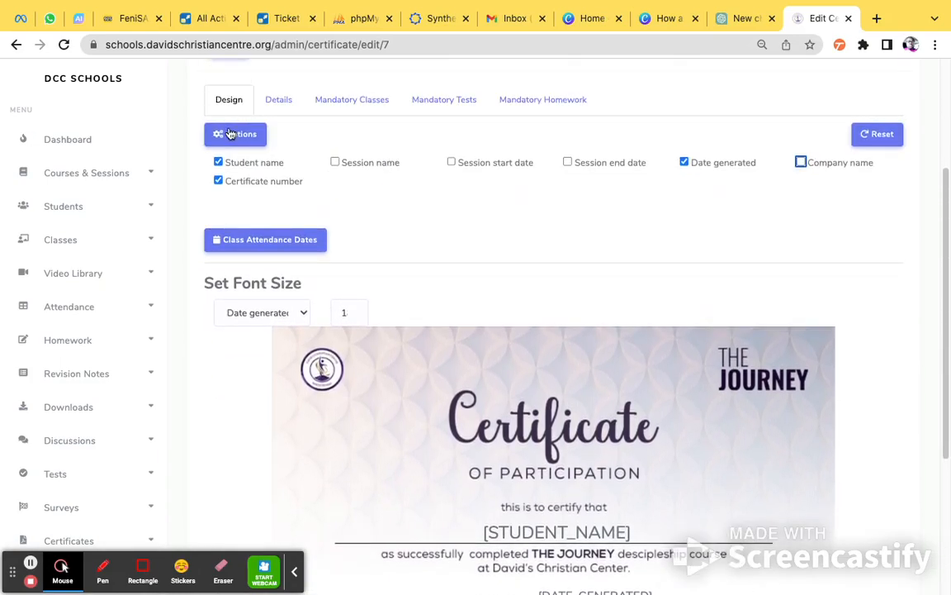
click(237, 134)
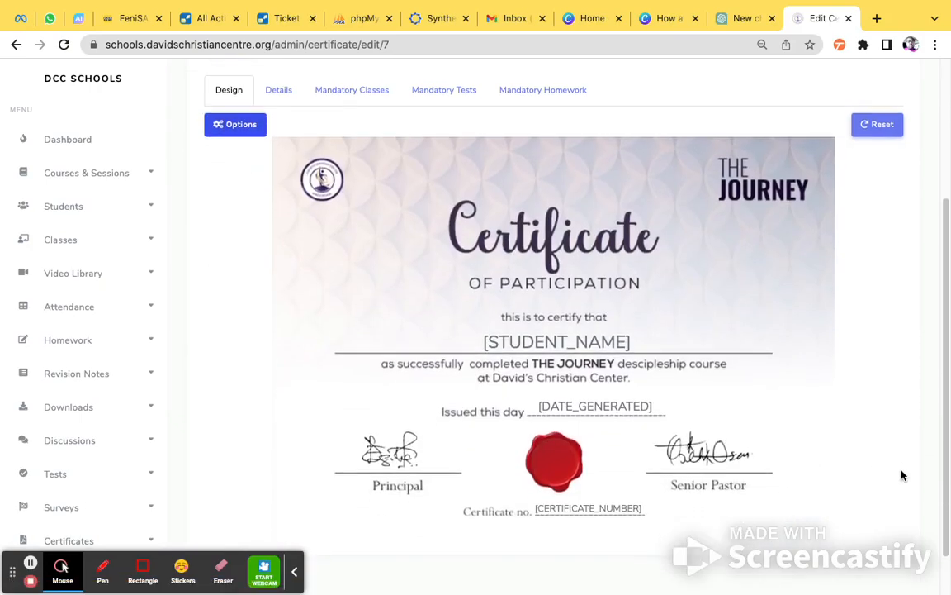
Review the certificate layout and its details, including the certificate name, session/course and description.
scroll(903, 475, down, 1)
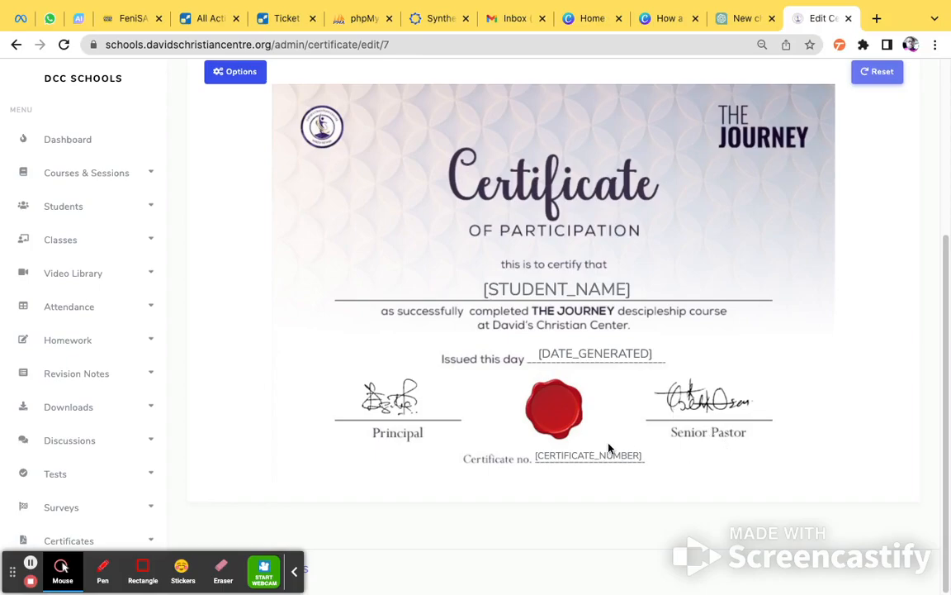
scroll(924, 348, up, 2)
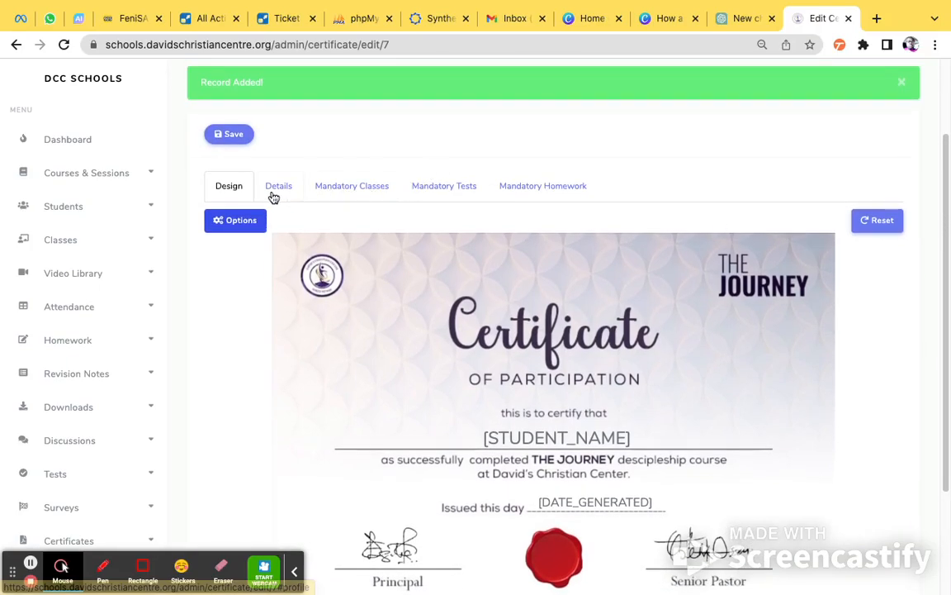
click(274, 189)
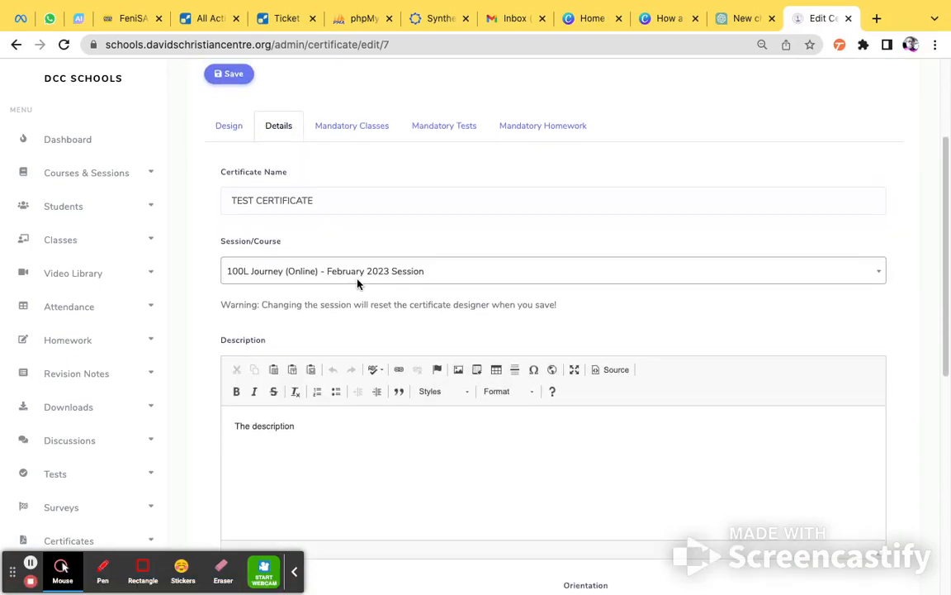
scroll(357, 282, down, 5)
scroll(356, 282, up, 7)
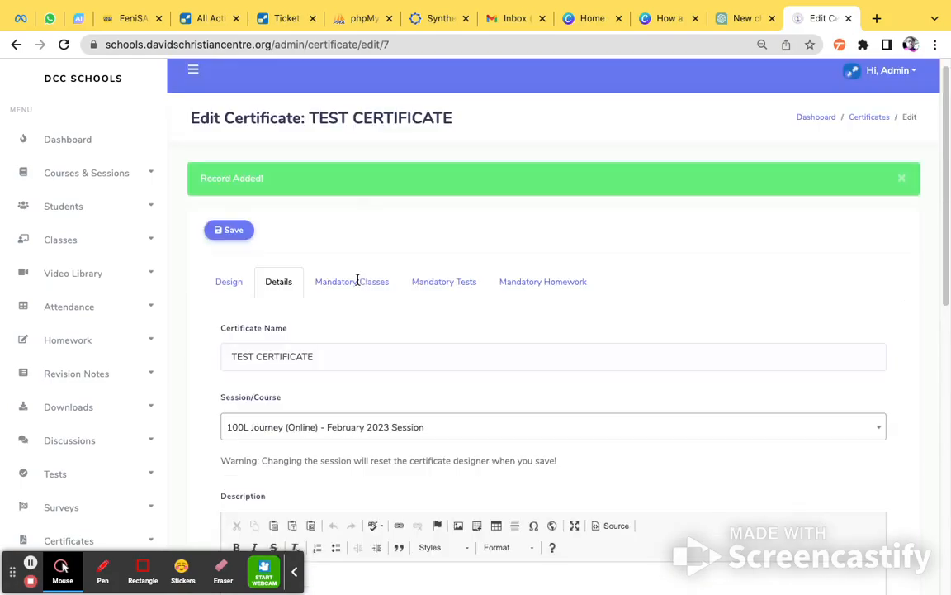
Make Classes 101 through 108 mandatory for the certificate and enable searching all sessions for attendance.
click(355, 283)
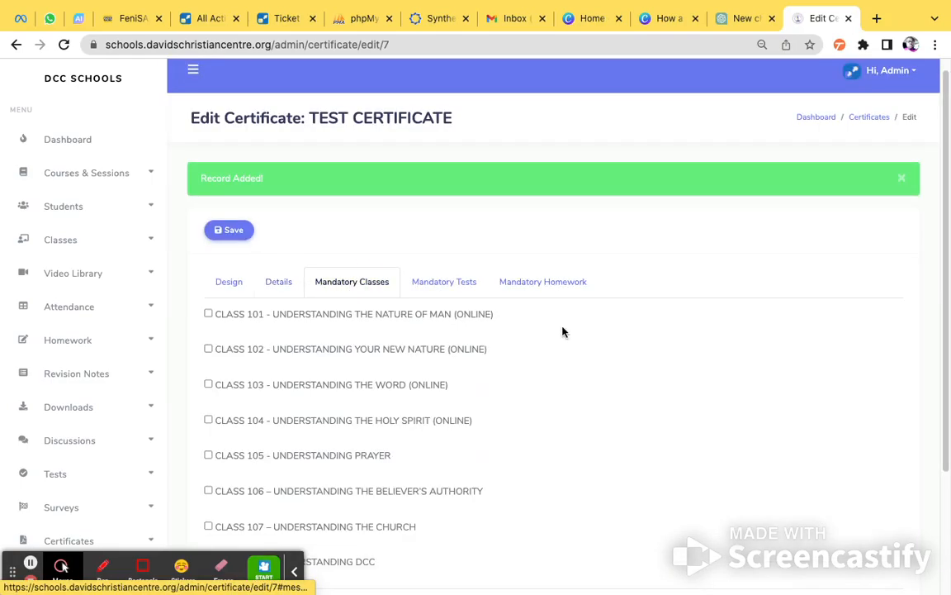
scroll(749, 261, down, 3)
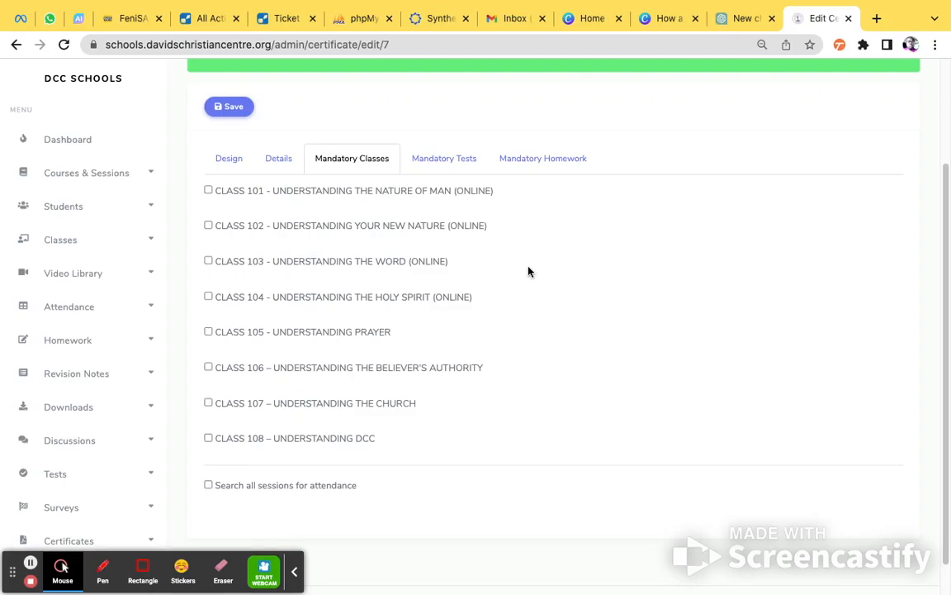
scroll(384, 382, down, 1)
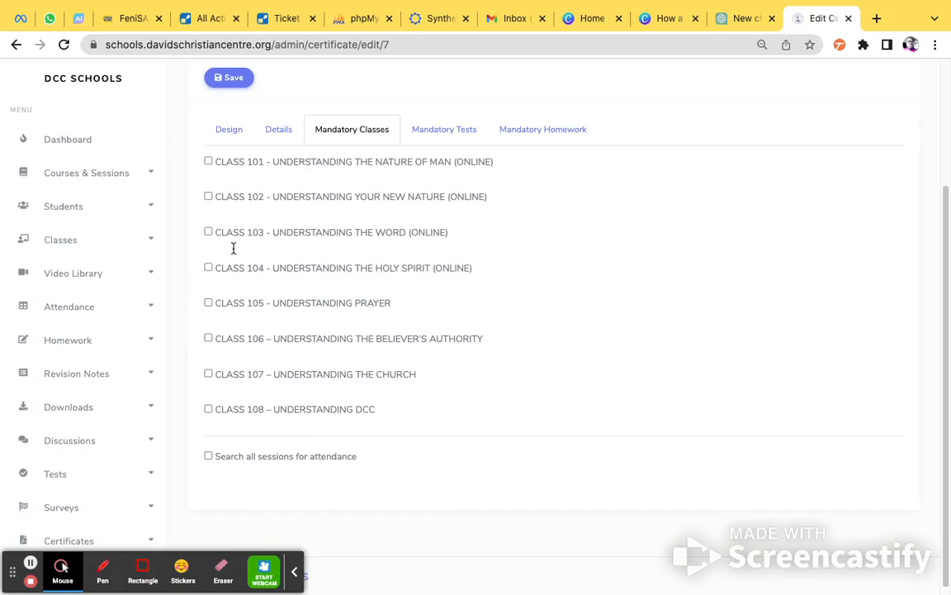
click(208, 162)
click(209, 197)
click(209, 234)
click(209, 459)
click(209, 268)
click(208, 303)
click(208, 338)
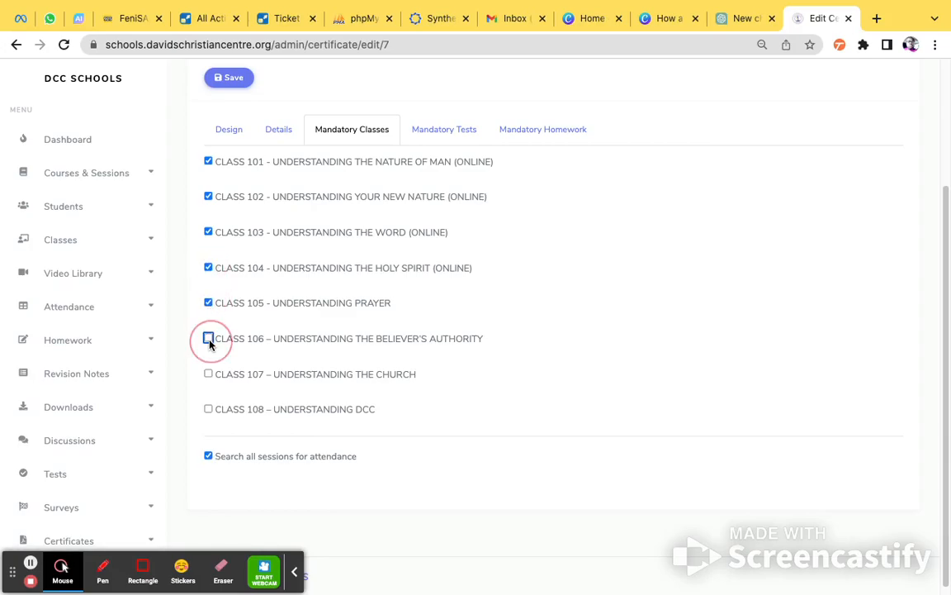
click(208, 374)
click(208, 408)
scroll(294, 299, down, 1)
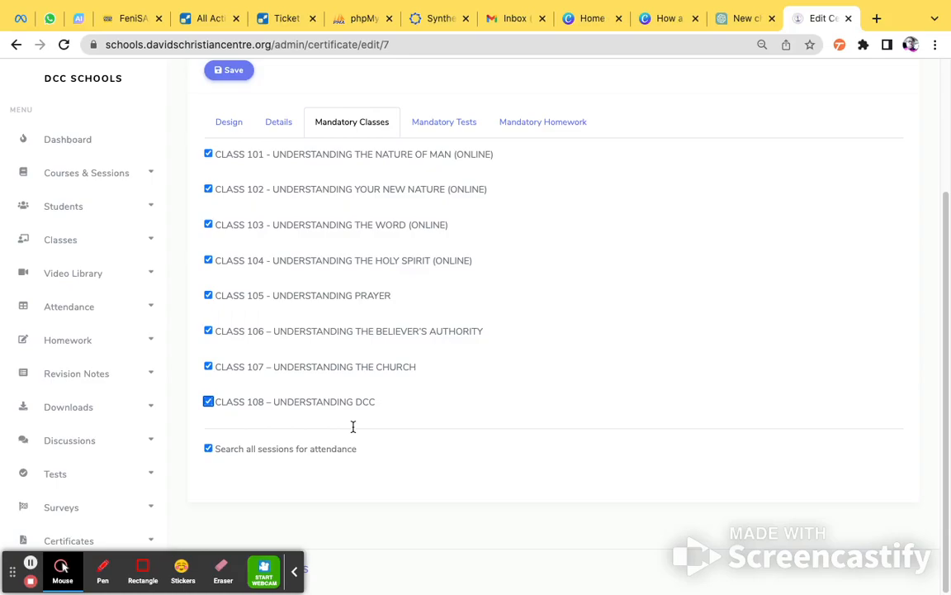
Add the FEB 2023 tests for Classes 101 through 105 to the certificate's mandatory tests.
click(442, 124)
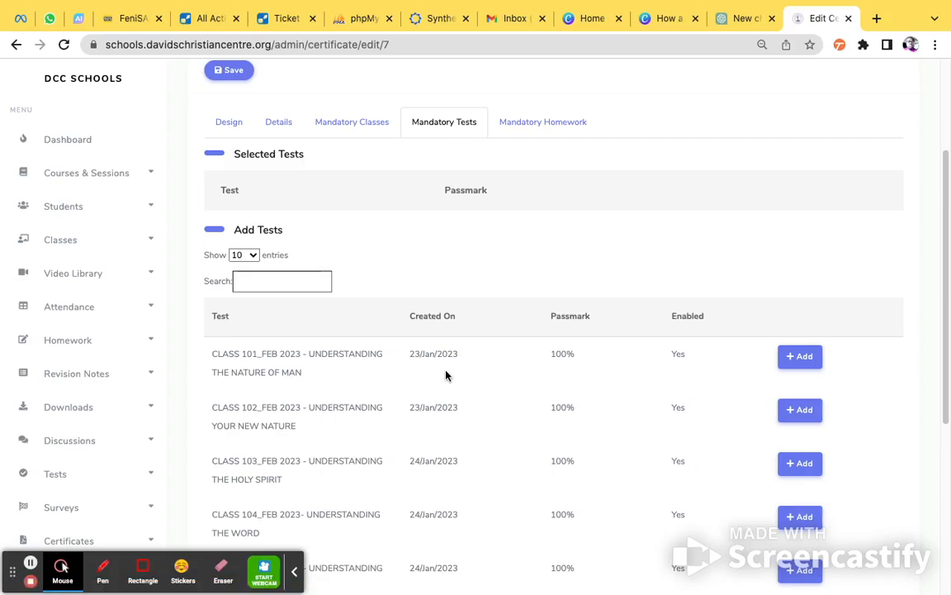
scroll(441, 384, down, 3)
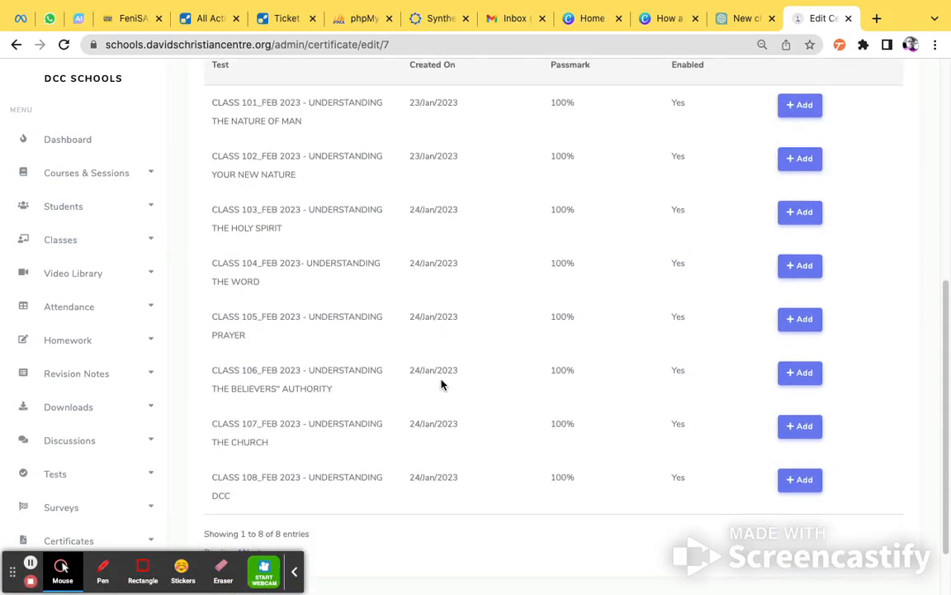
scroll(441, 384, up, 3)
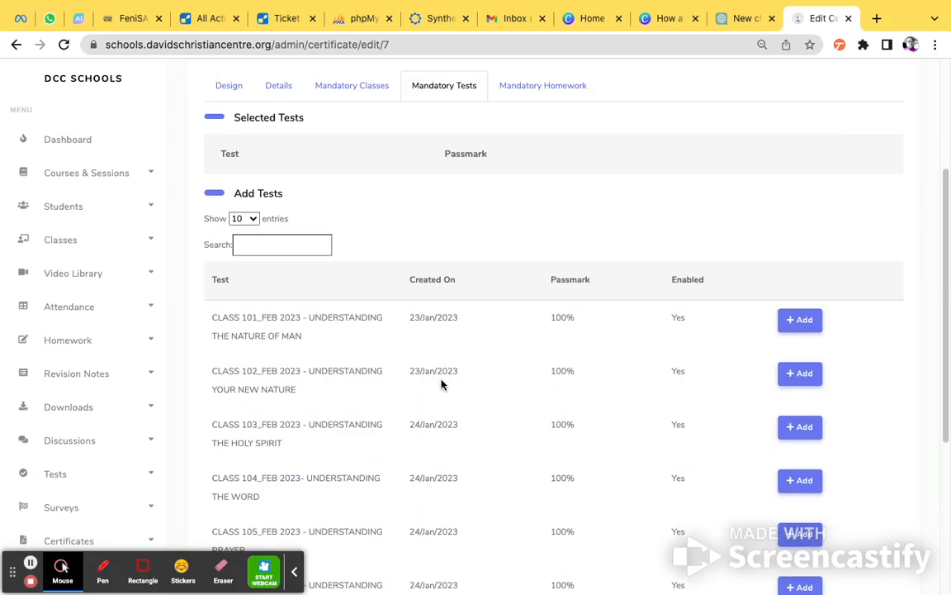
click(799, 322)
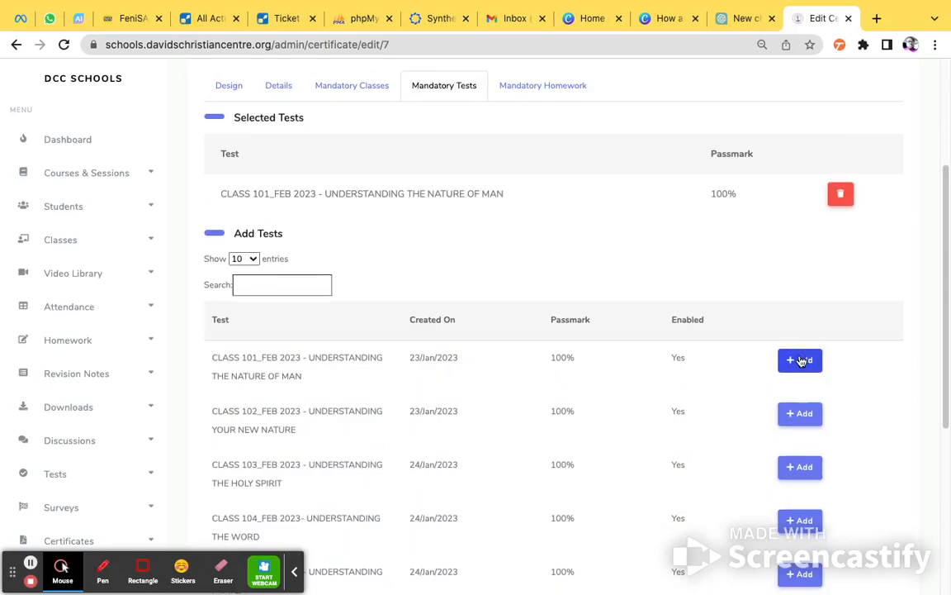
click(803, 363)
click(806, 415)
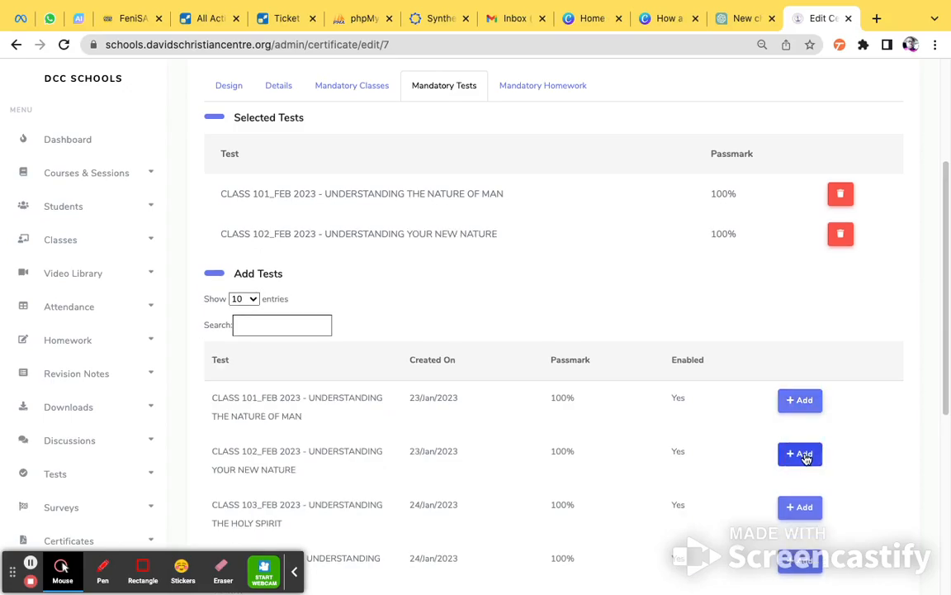
click(806, 504)
scroll(876, 468, down, 2)
click(800, 498)
scroll(826, 500, down, 2)
click(800, 490)
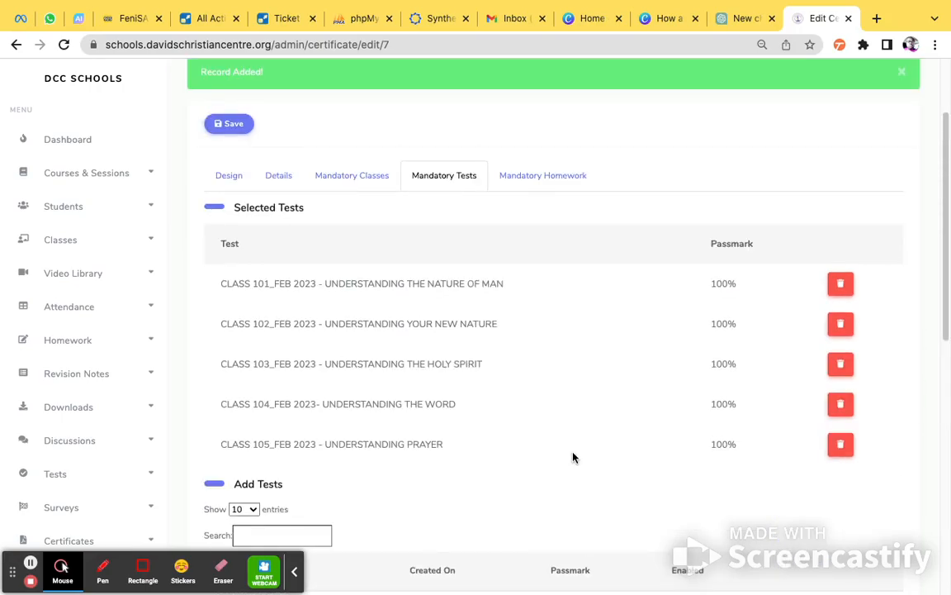
scroll(552, 473, down, 4)
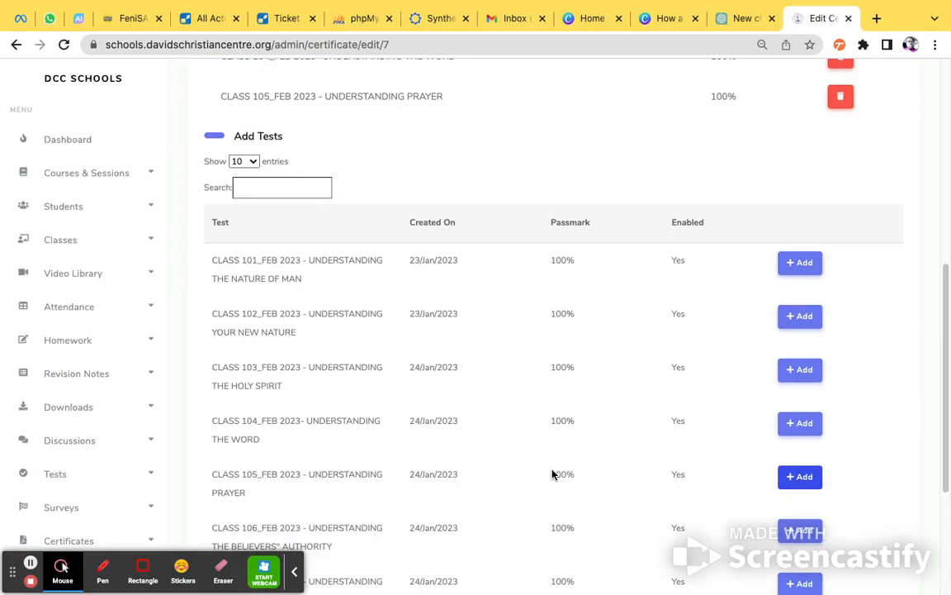
Check the mandatory homework options, save the certificate and highlight TEST CERTIFICATE in the certificates list.
scroll(552, 473, up, 4)
click(544, 148)
scroll(544, 151, up, 2)
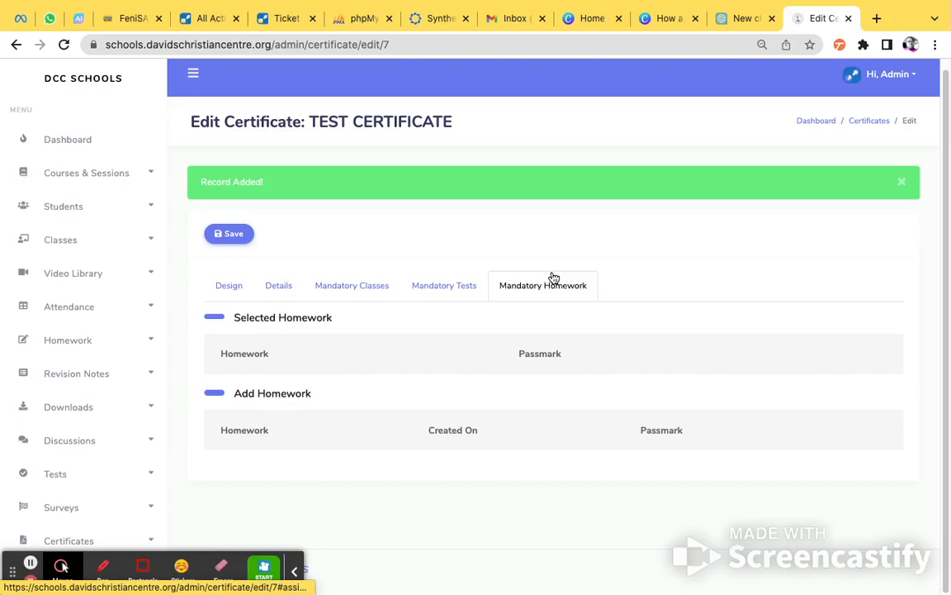
click(216, 235)
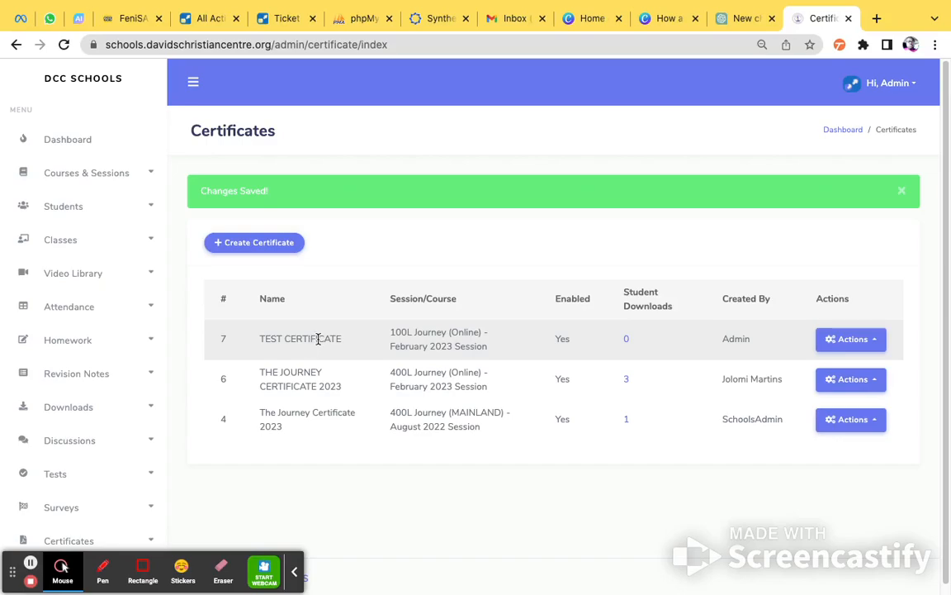
triple_click(314, 339)
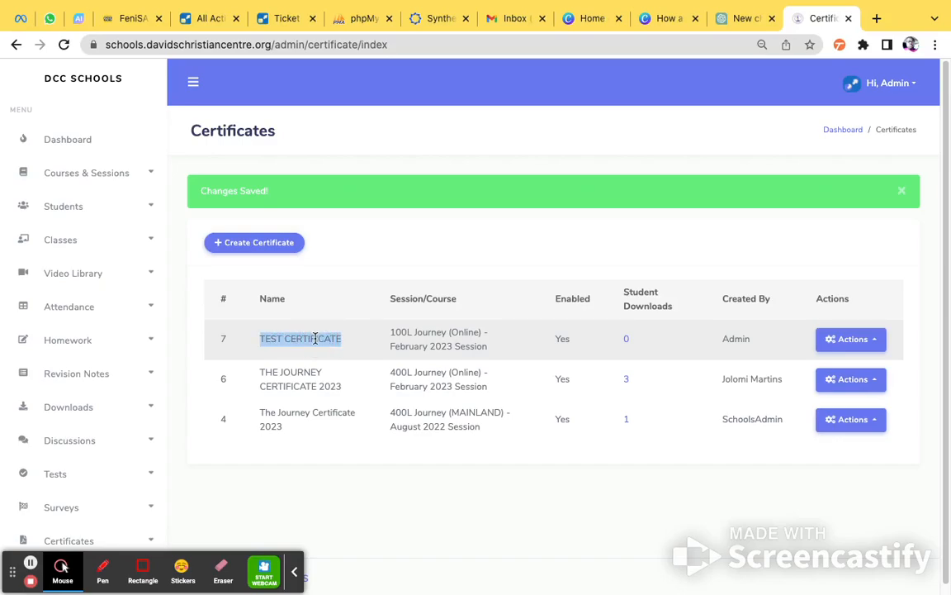